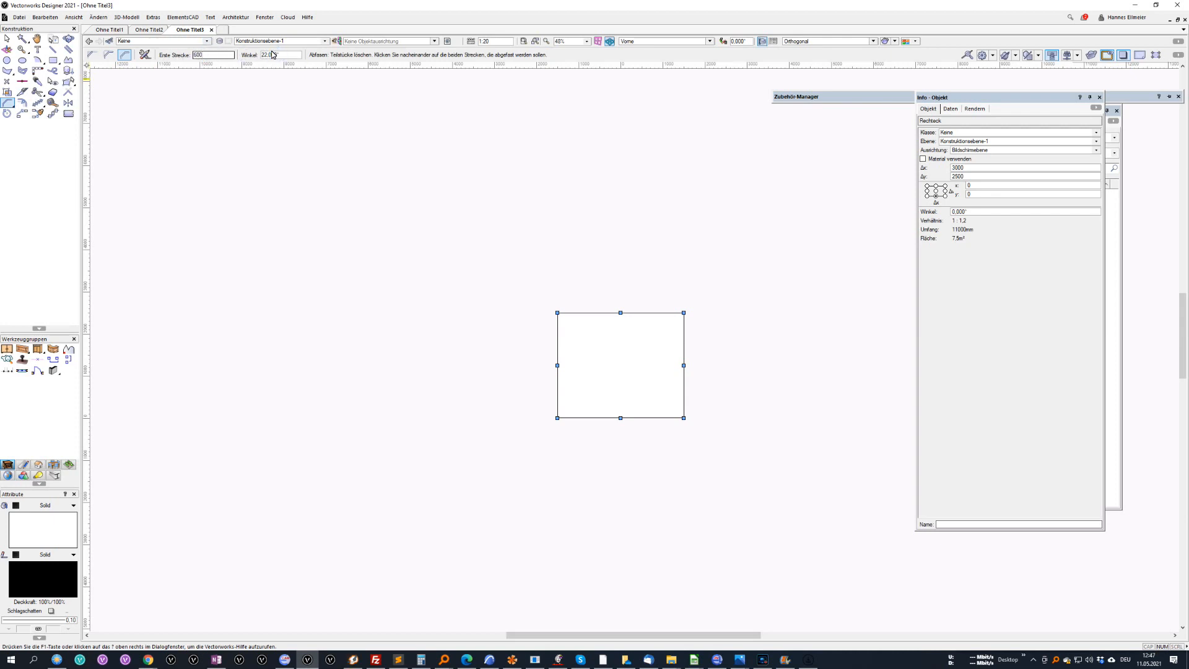
Chamfer the rectangle's upper-left corner with a first distance of 600 and an angle of 23°
{"action": "type", "text": "23"}
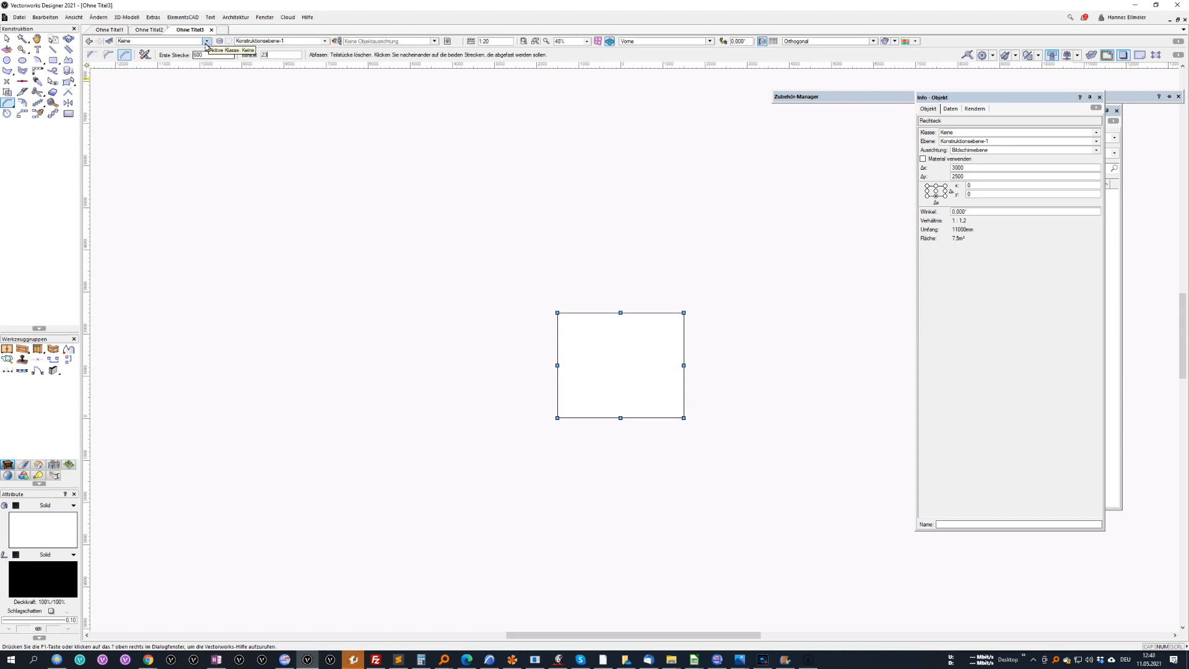
{"action": "left_click", "coordinate": [578, 314]}
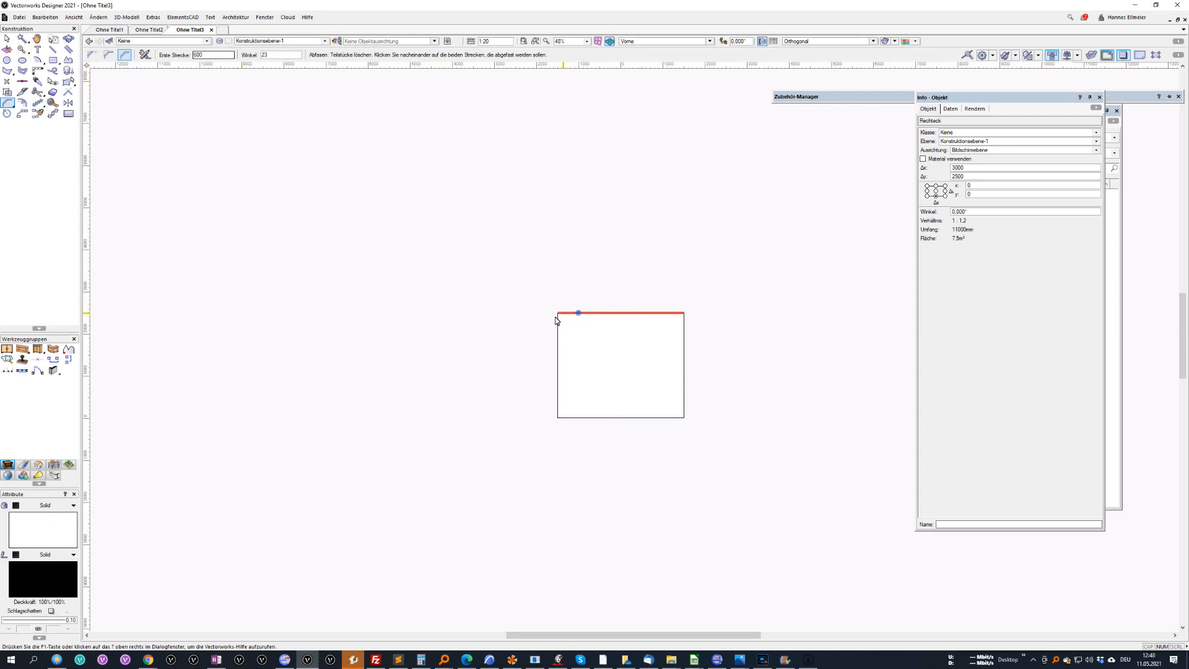
{"action": "left_click", "coordinate": [560, 323]}
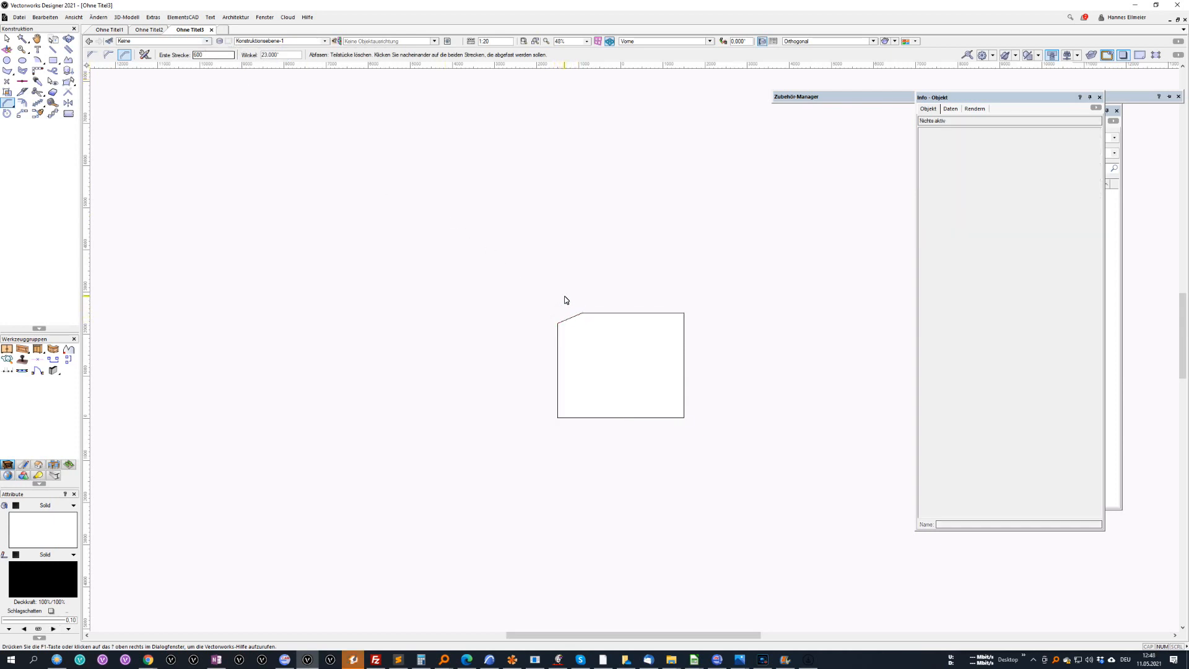
Create a parallel copy of the chamfered polygon, offset 50 mm to the inside
{"action": "key", "text": "x"}
{"action": "left_click", "coordinate": [608, 315]}
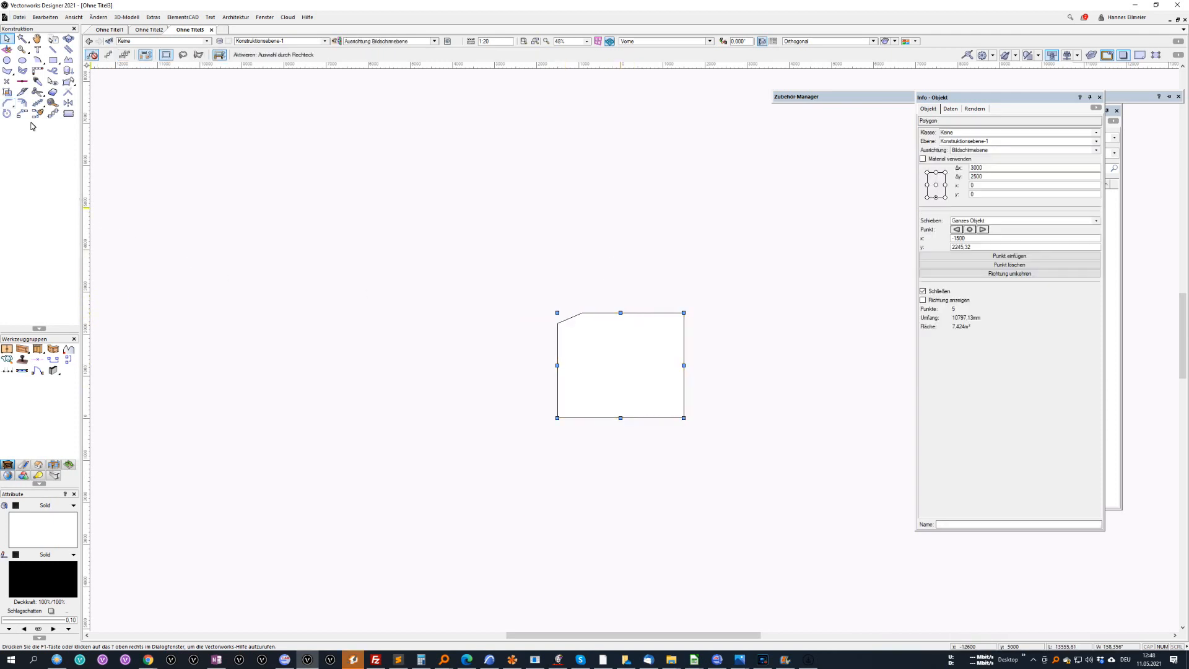
{"action": "left_click", "coordinate": [23, 104]}
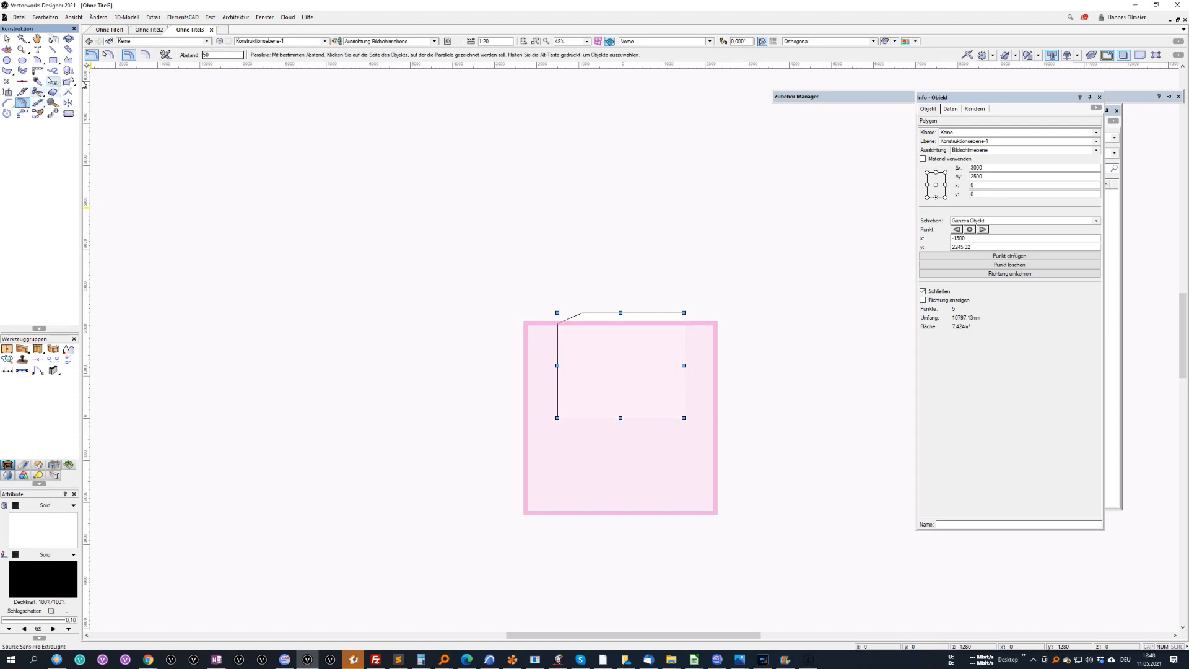
{"action": "left_click", "coordinate": [598, 349]}
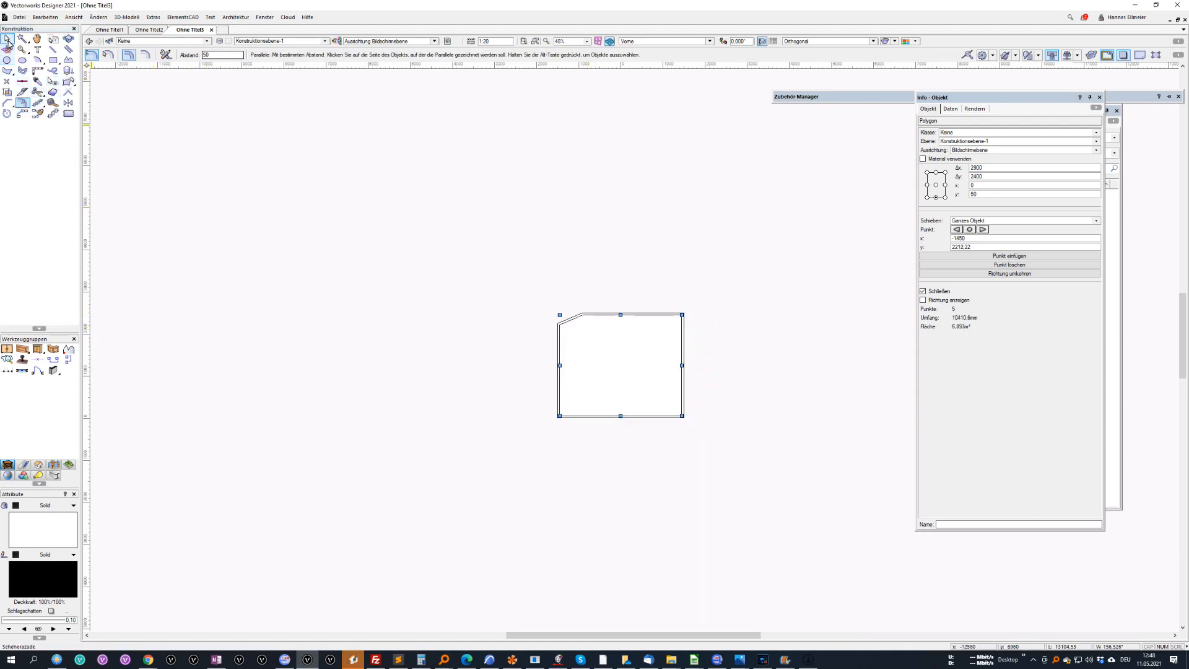
Draw an open polygon along the outer outline from the lower-right corner via the chamfer to the upper-right corner, leaving the right side open
{"action": "left_click", "coordinate": [7, 39]}
{"action": "left_click", "coordinate": [6, 70]}
{"action": "scroll", "coordinate": [629, 397], "scroll_direction": "up", "scroll_amount": 2}
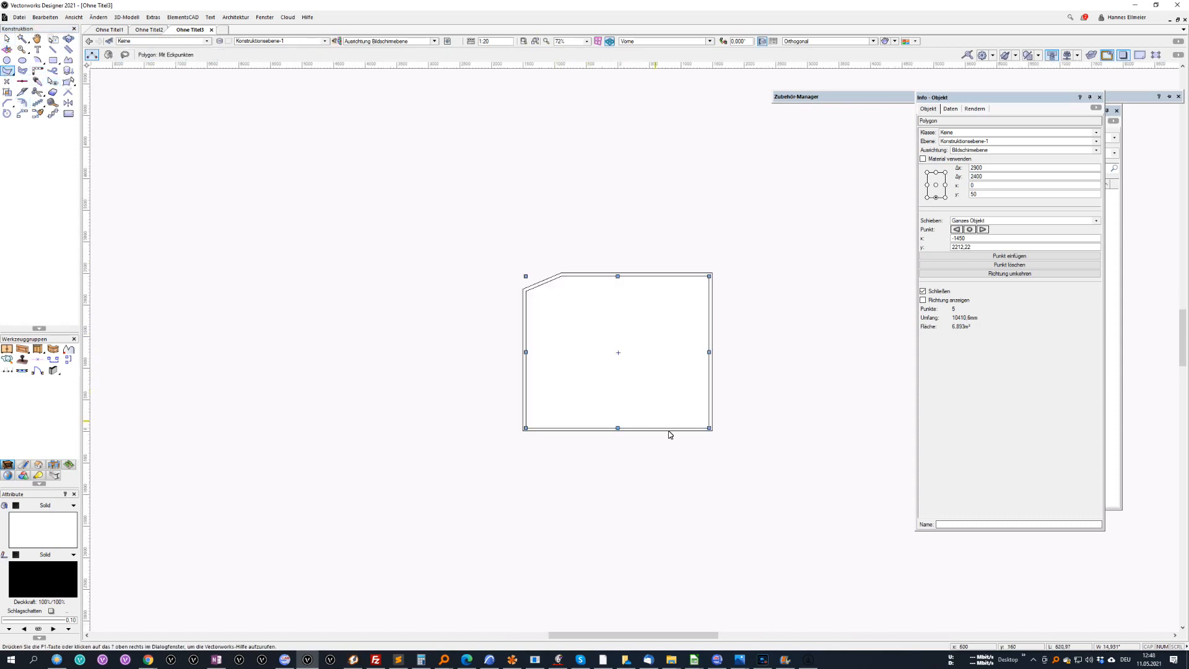
{"action": "left_click", "coordinate": [710, 429]}
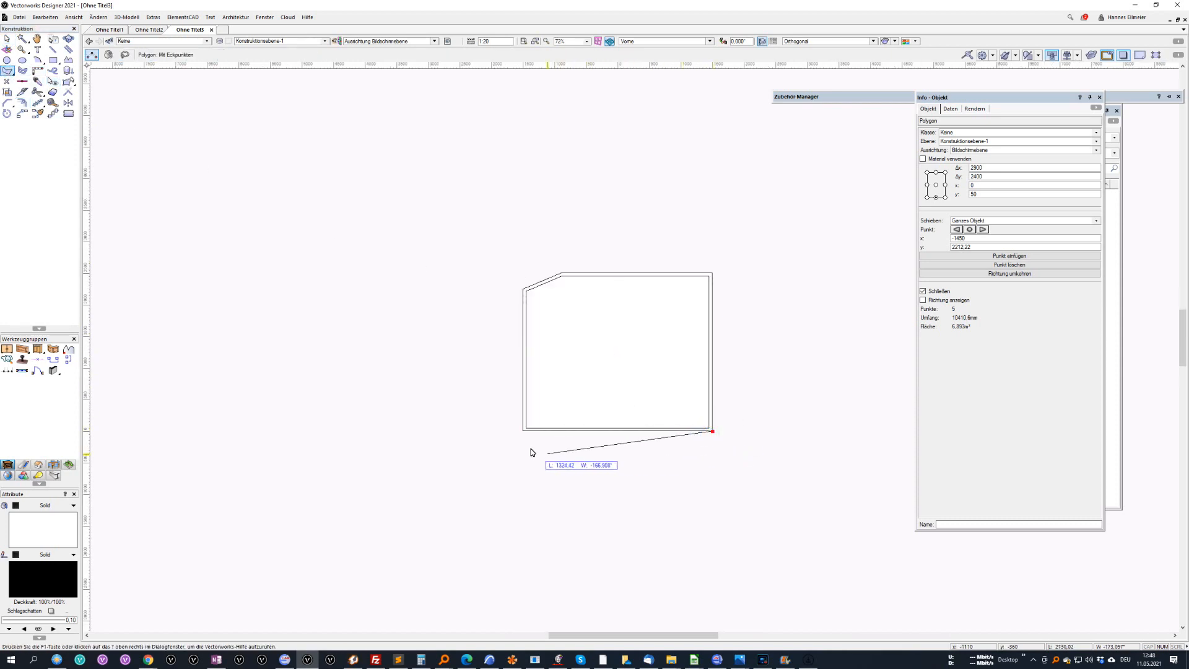
{"action": "left_click", "coordinate": [523, 430]}
{"action": "left_click", "coordinate": [524, 290]}
{"action": "left_click", "coordinate": [562, 273]}
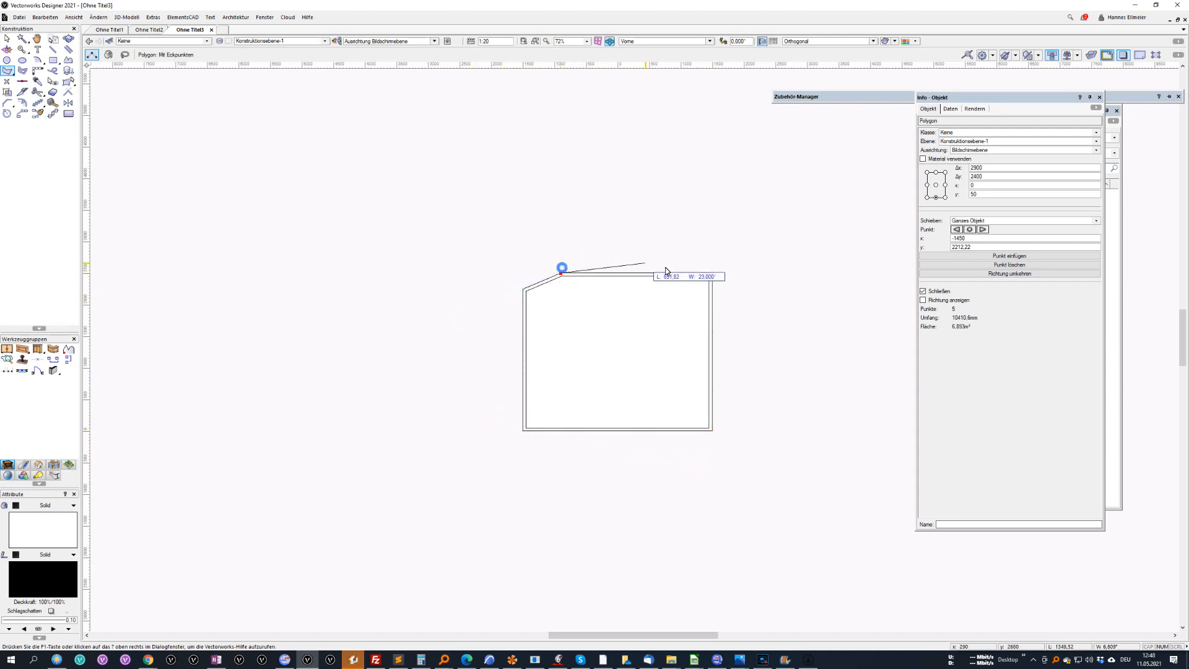
{"action": "left_click", "coordinate": [712, 273]}
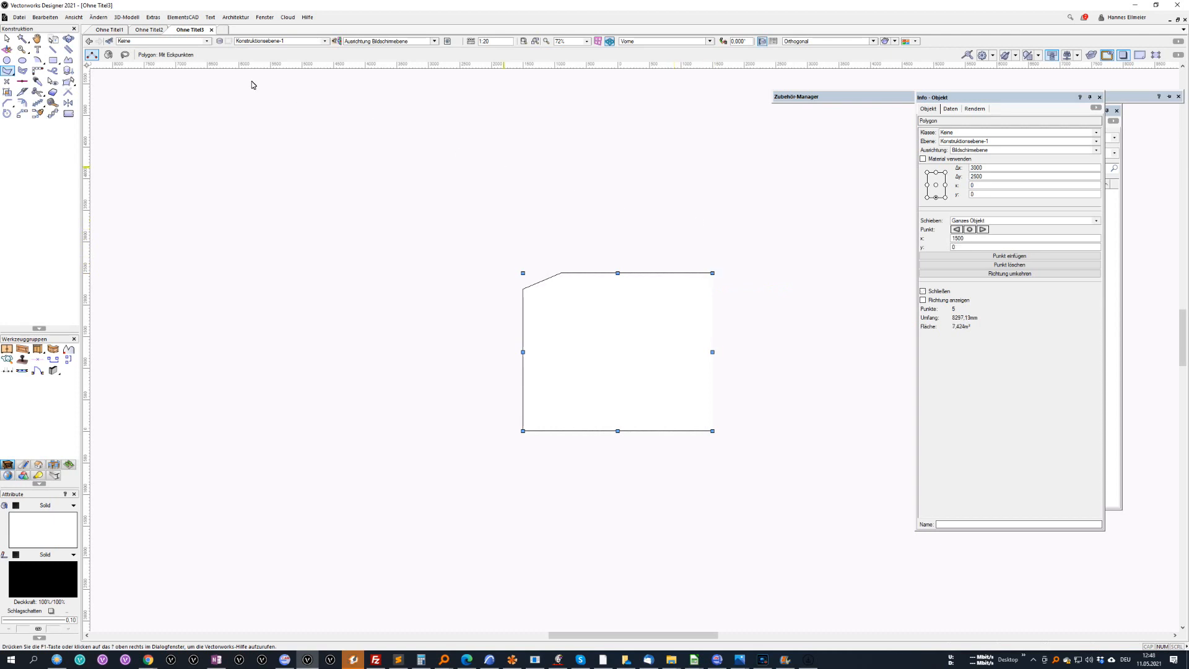
Extrude the open outer polygon with a depth of 2000 mm
{"action": "left_click", "coordinate": [129, 17]}
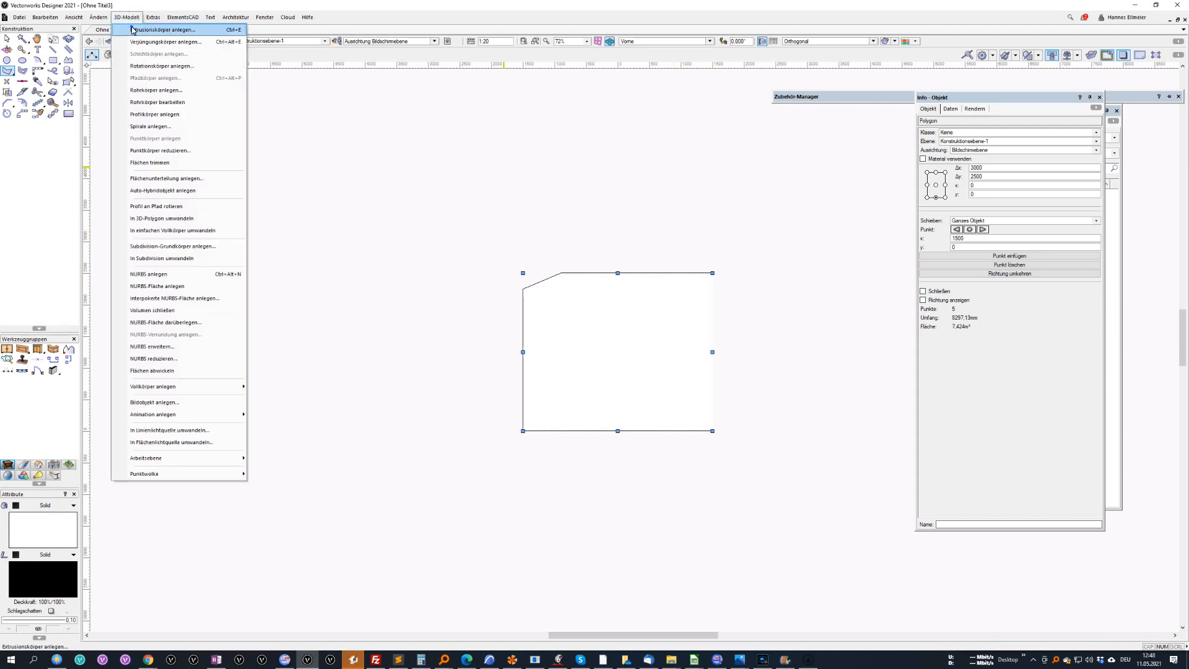
{"action": "left_click", "coordinate": [133, 29]}
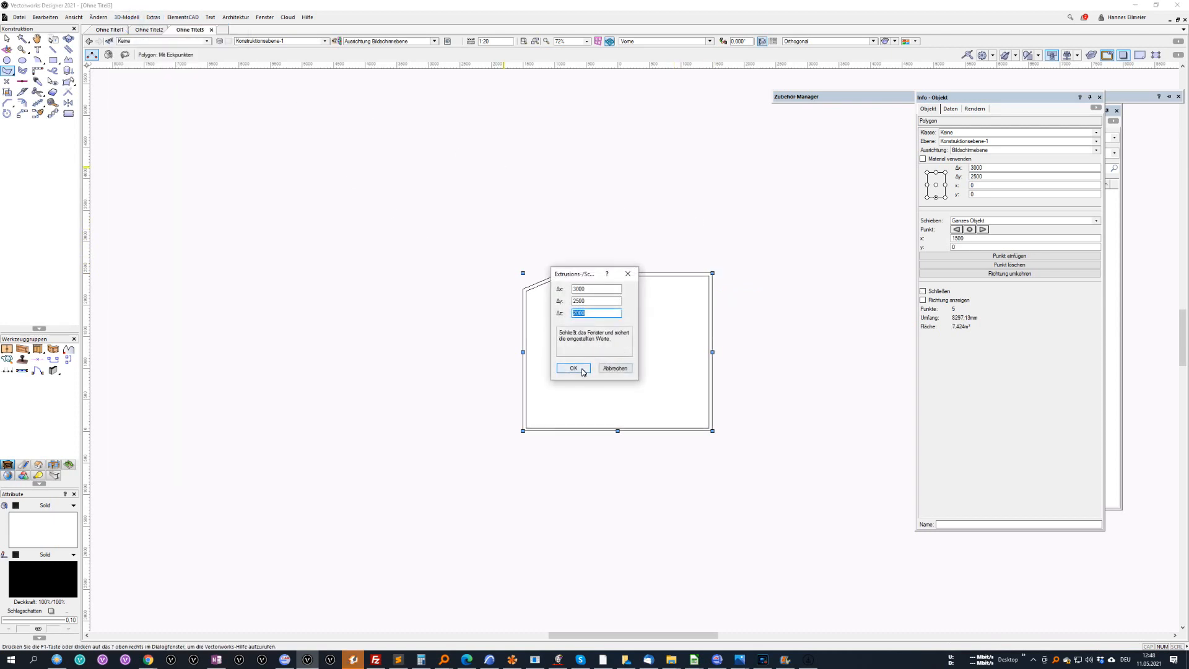
{"action": "left_click", "coordinate": [586, 370]}
Select the original closed outer polygon by its right edge and extrude it
{"action": "left_click", "coordinate": [6, 39]}
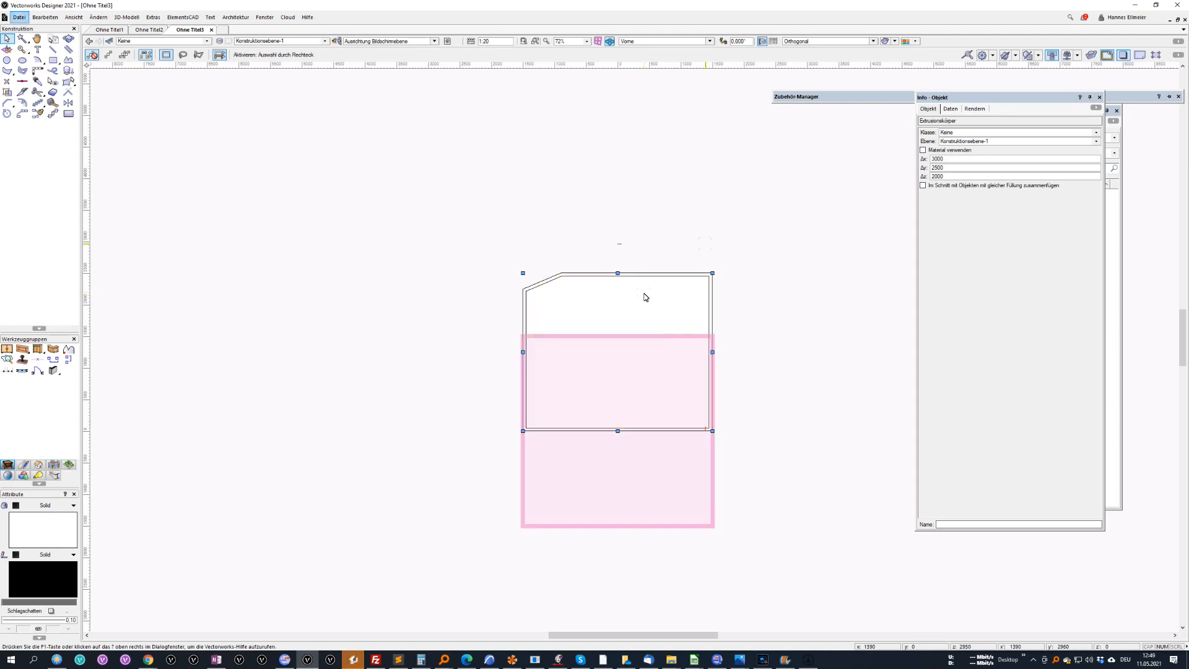
{"action": "left_click", "coordinate": [696, 247]}
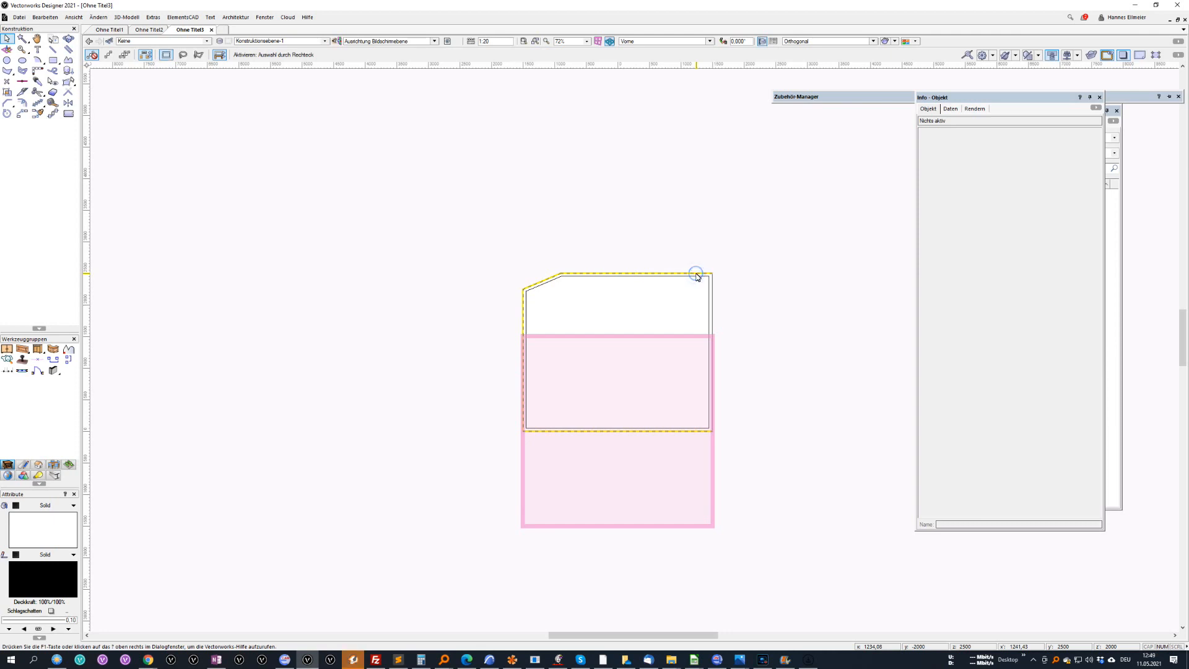
{"action": "left_click", "coordinate": [697, 275]}
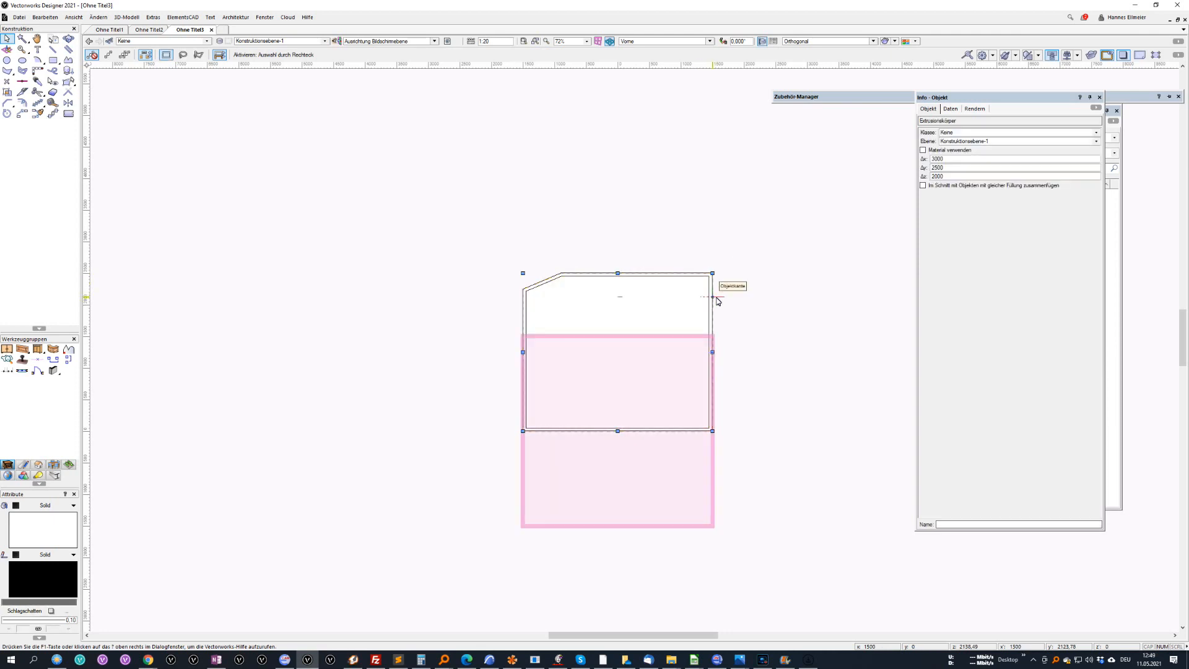
{"action": "left_click", "coordinate": [715, 301]}
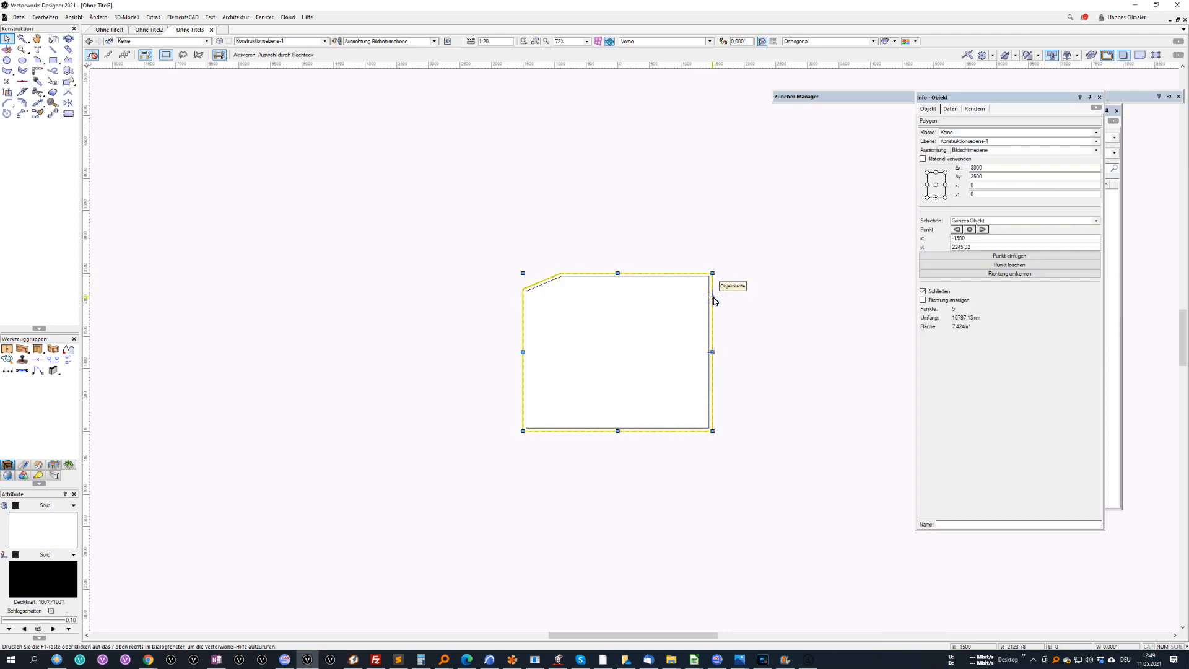
{"action": "key", "text": "ctrl+e"}
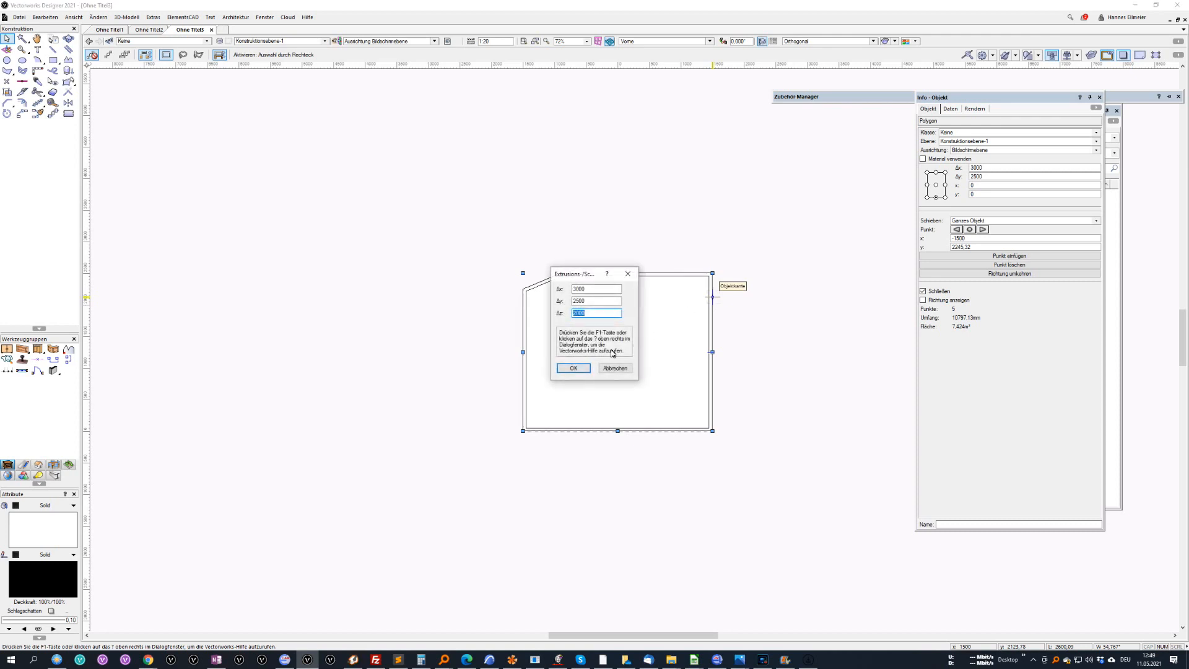
{"action": "left_click", "coordinate": [575, 369]}
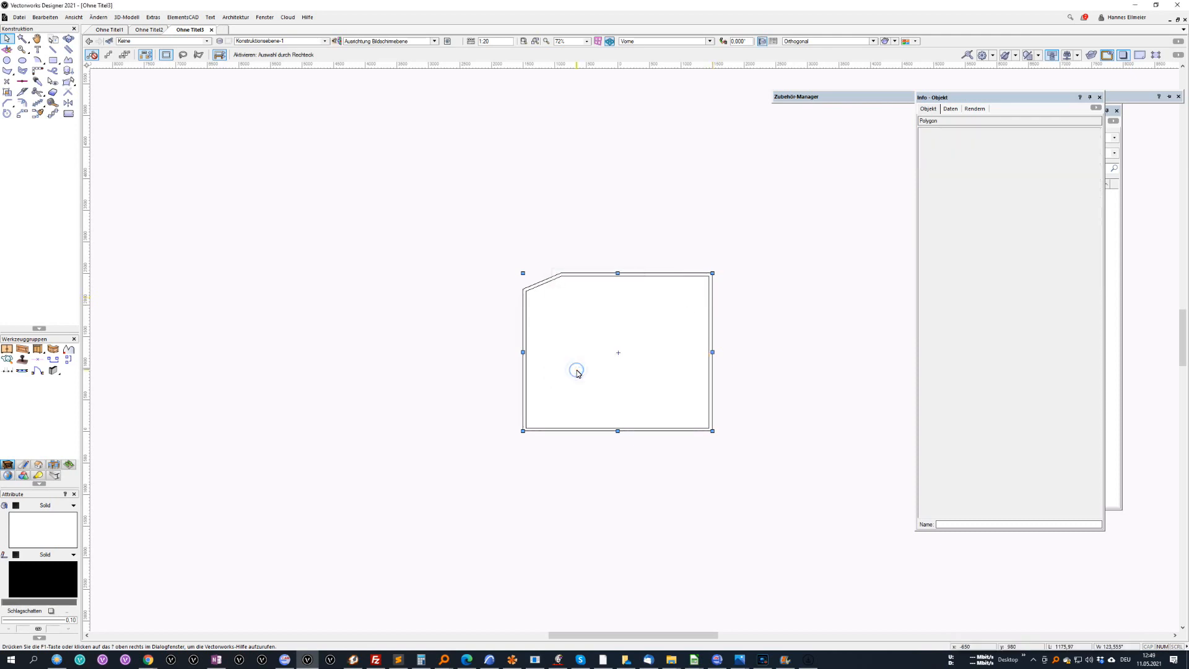
Extrude the inner offset polygon with a depth of 0
{"action": "left_click", "coordinate": [594, 252]}
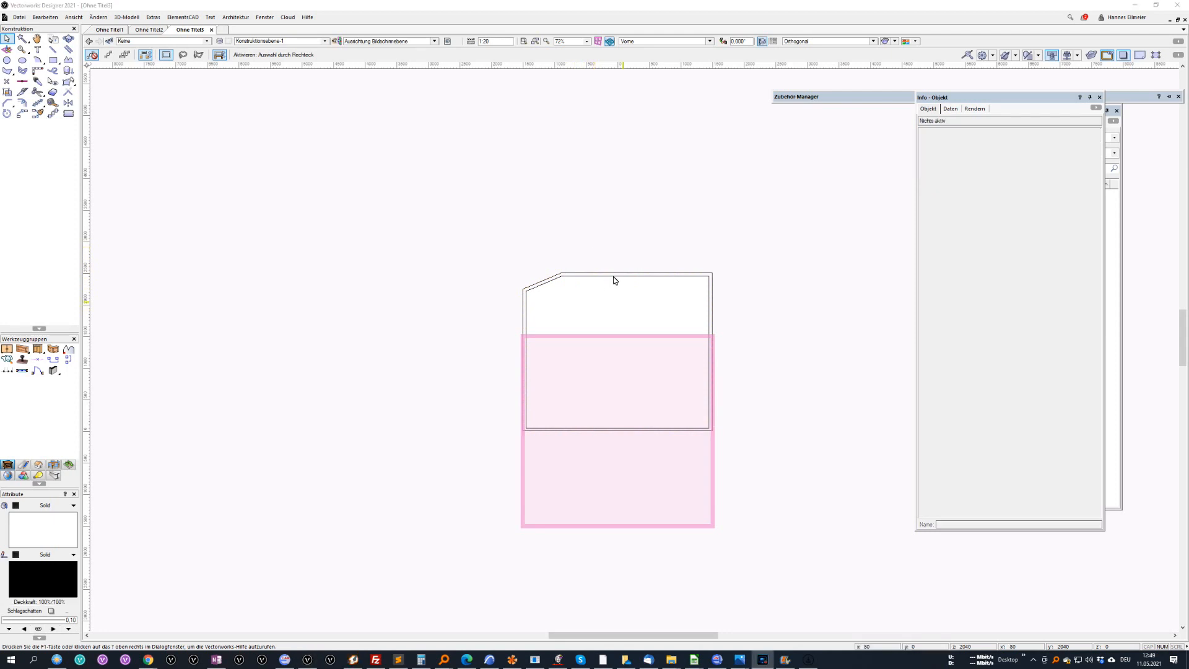
{"action": "left_click", "coordinate": [615, 280]}
{"action": "key", "text": "ctrl+e"}
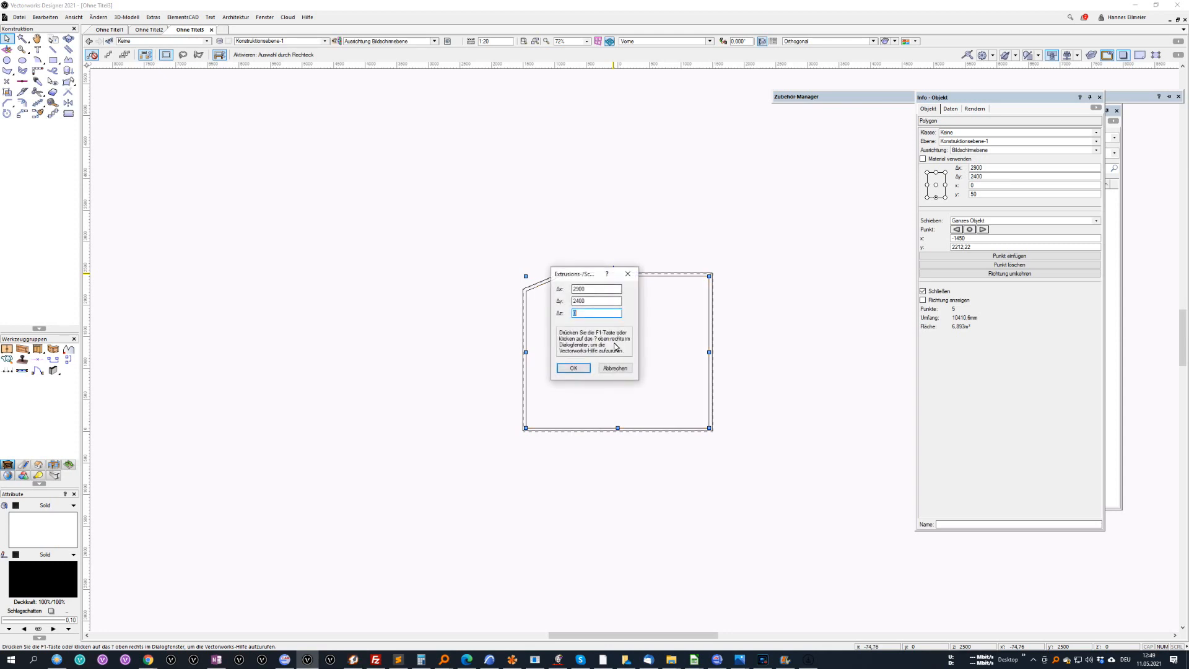
{"action": "left_click", "coordinate": [581, 370]}
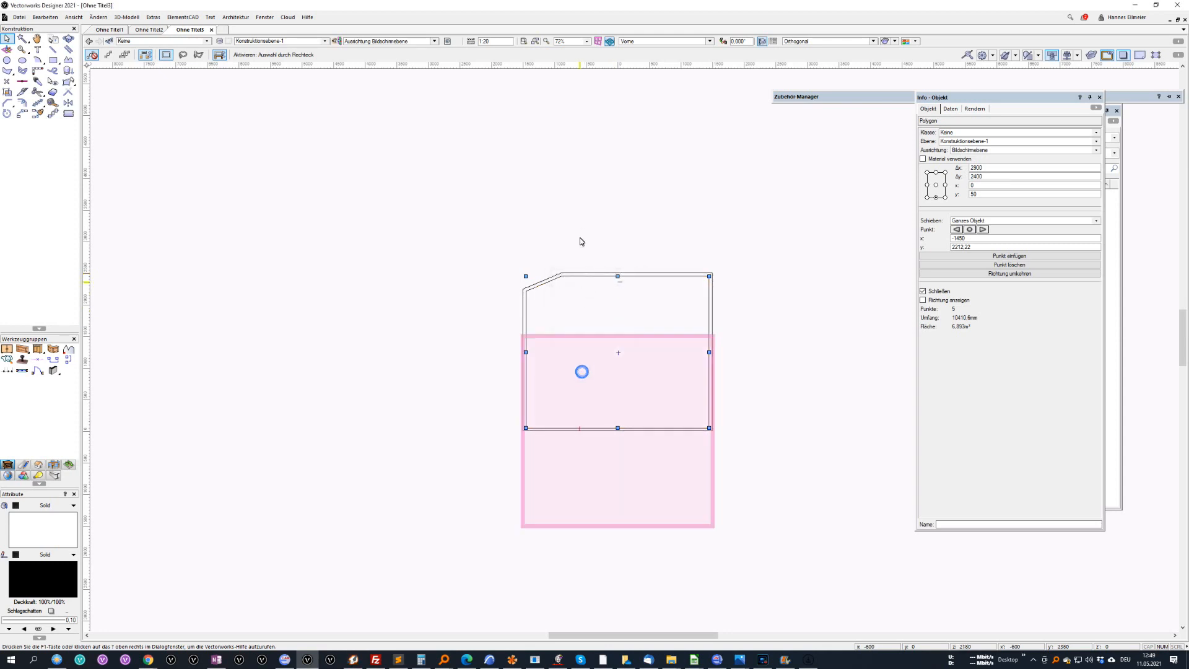
Switch to the 2D-Plan Draufsicht view and insert an unrotated Schrank cabinet at the room's upper-left corner
{"action": "left_click", "coordinate": [659, 42]}
{"action": "left_click", "coordinate": [671, 52]}
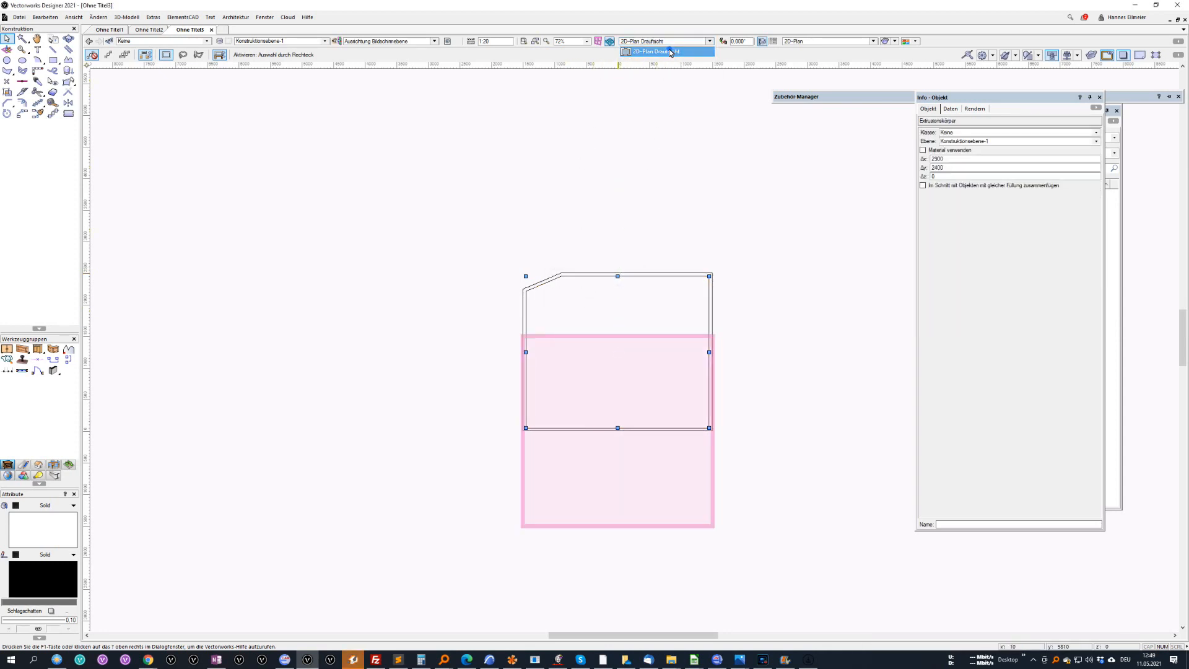
{"action": "left_click", "coordinate": [39, 350]}
{"action": "scroll", "coordinate": [545, 366], "scroll_direction": "up", "scroll_amount": 3}
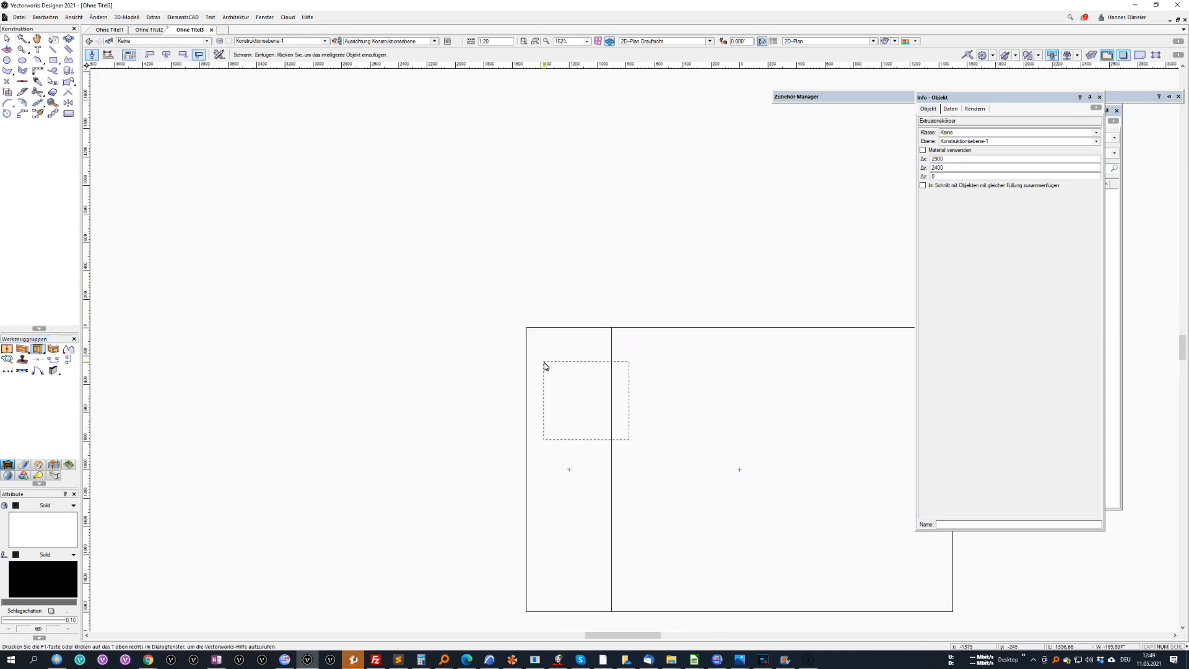
{"action": "left_click", "coordinate": [528, 328]}
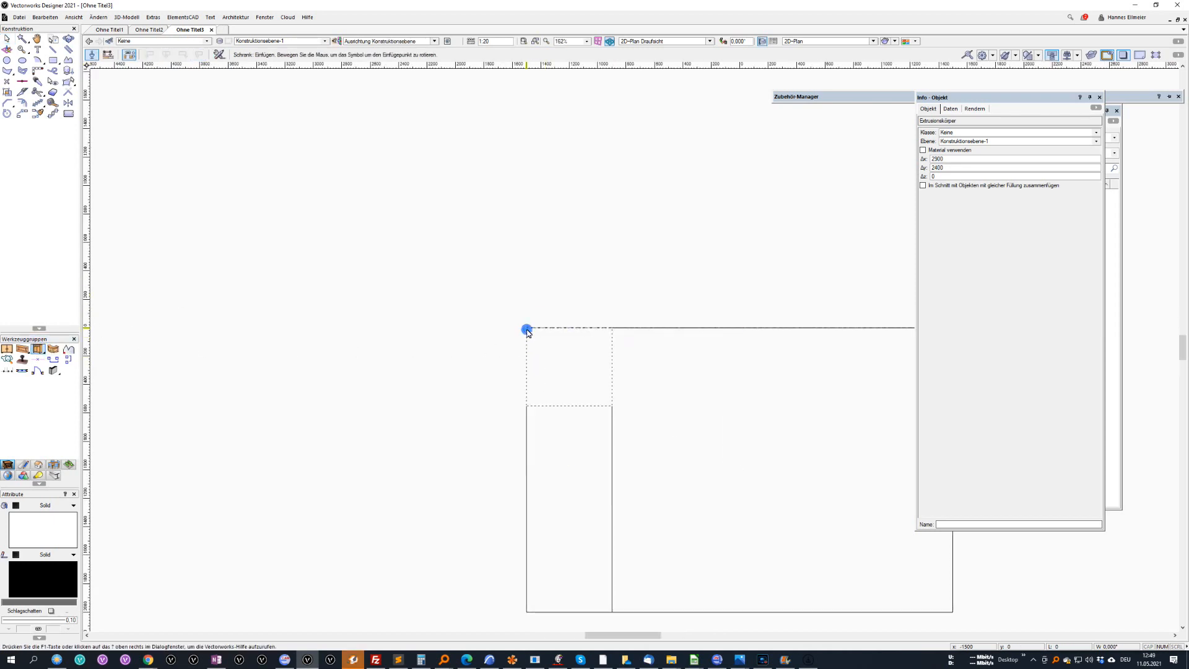
{"action": "left_click", "coordinate": [610, 308]}
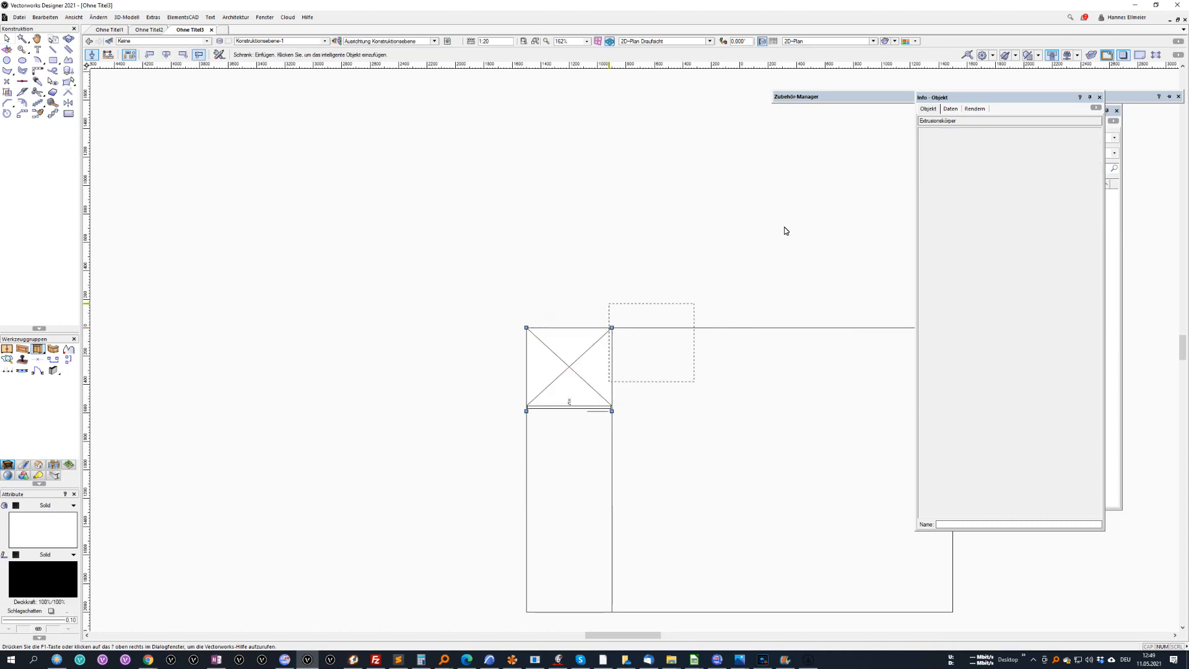
Reposition the cabinet by adding 50 to its x coordinate, giving -1450, and setting y to -20
{"action": "key", "text": "x"}
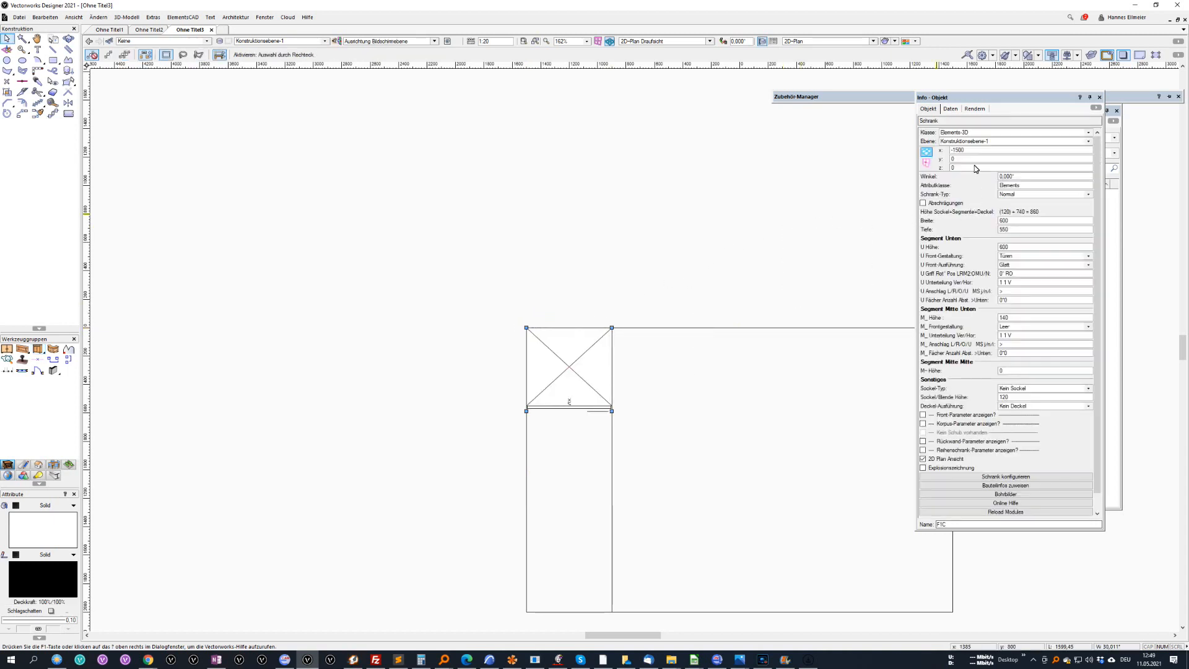
{"action": "left_click", "coordinate": [977, 155]}
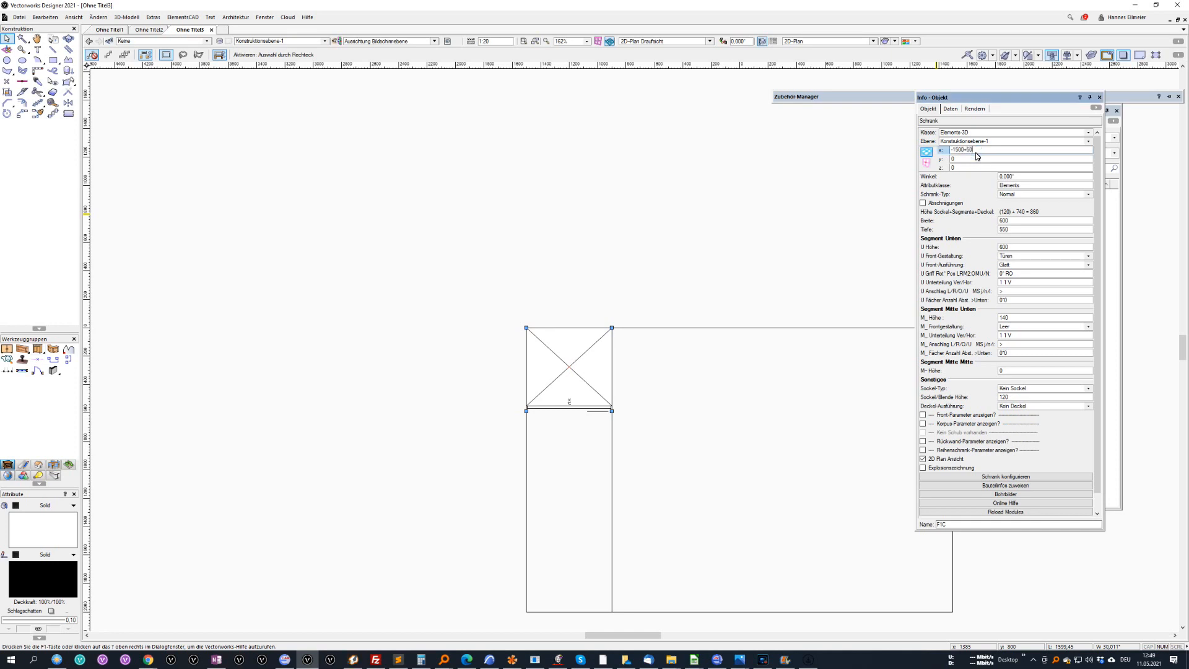
{"action": "key", "text": "Return"}
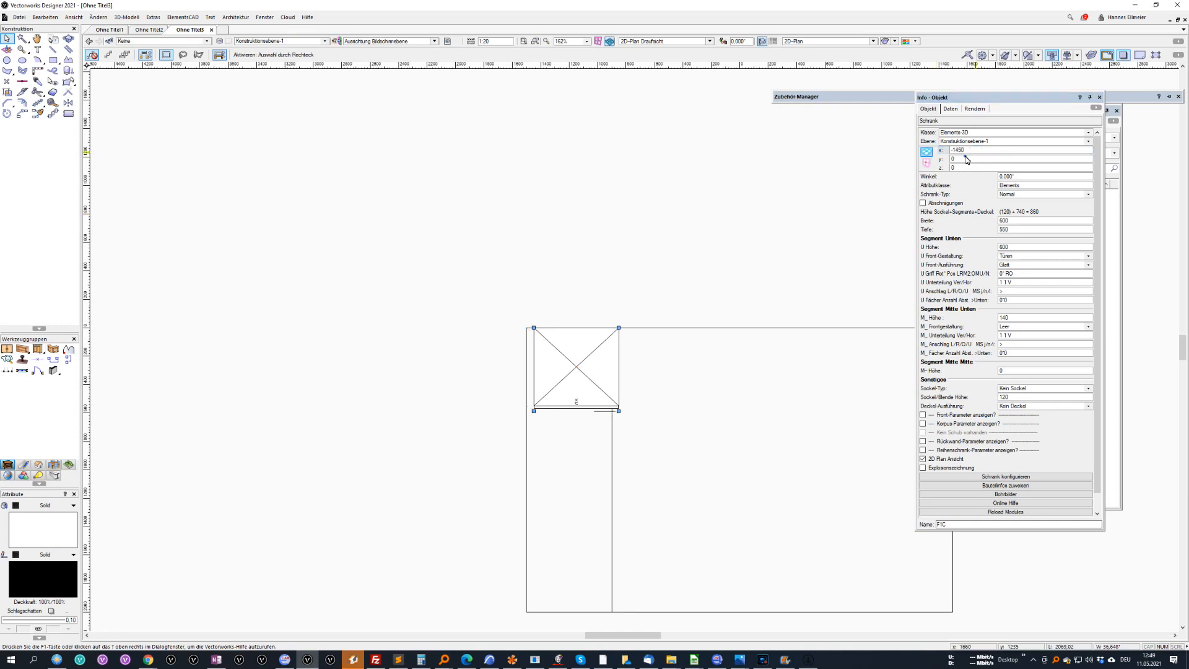
{"action": "left_click", "coordinate": [967, 159]}
{"action": "type", "text": "-2"}
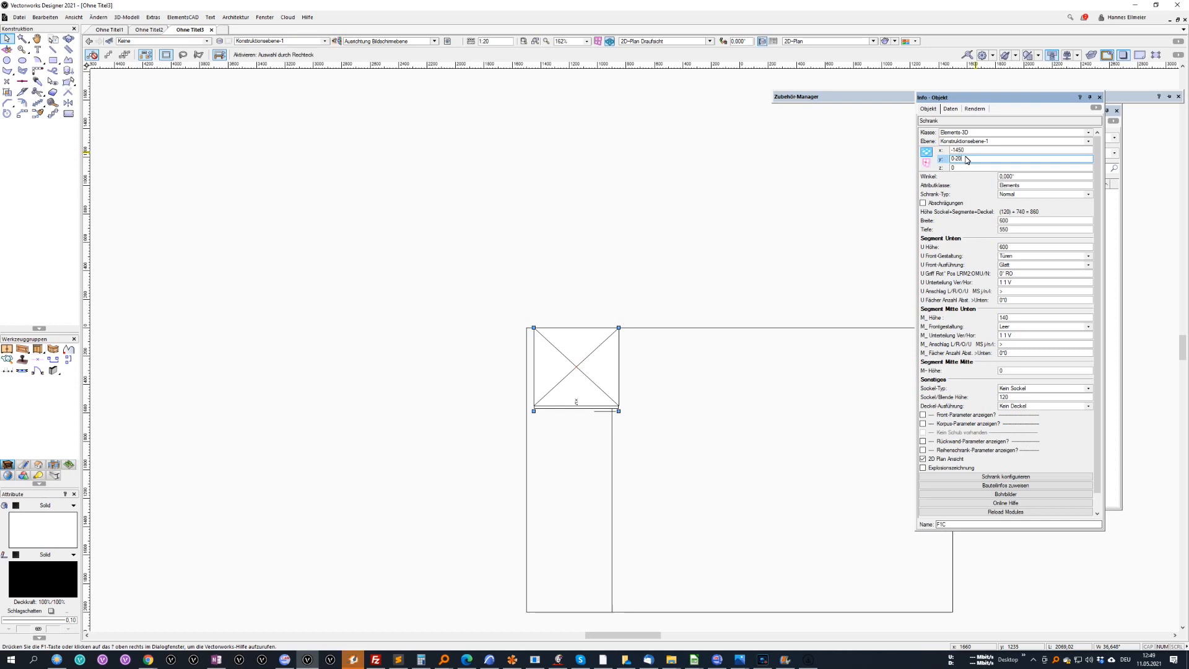
{"action": "type", "text": "0"}
{"action": "key", "text": "Return"}
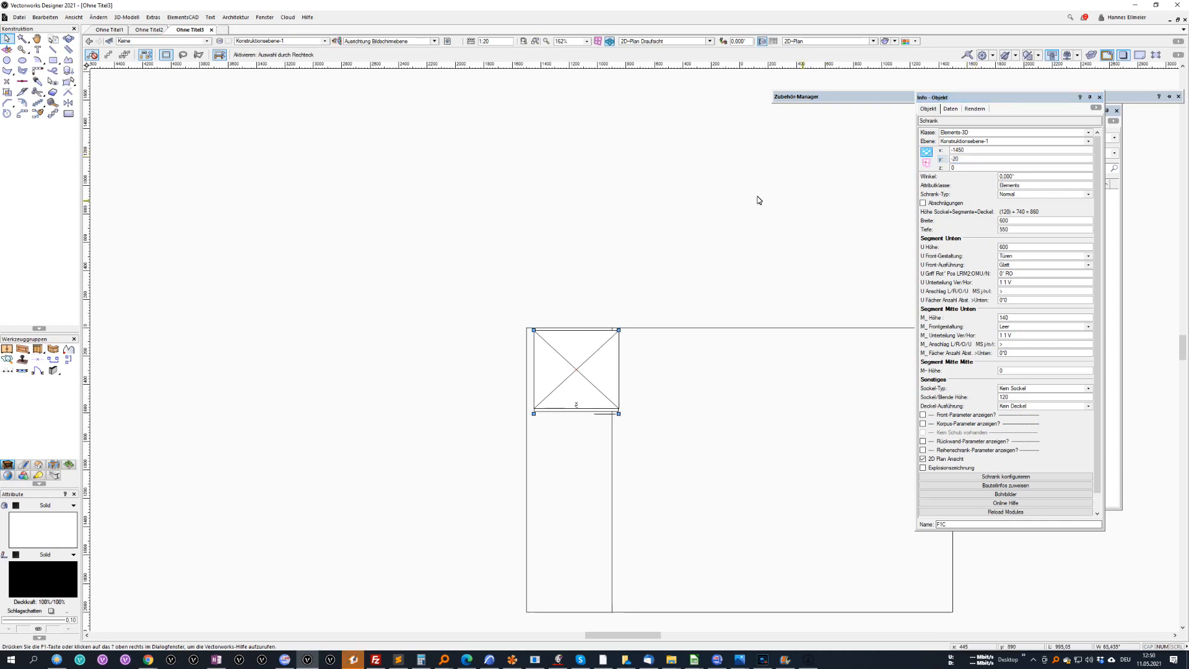
In the Vorne view, set the front design of the cabinet's Segment Mitte Unten to Schubkästen
{"action": "left_click", "coordinate": [696, 42]}
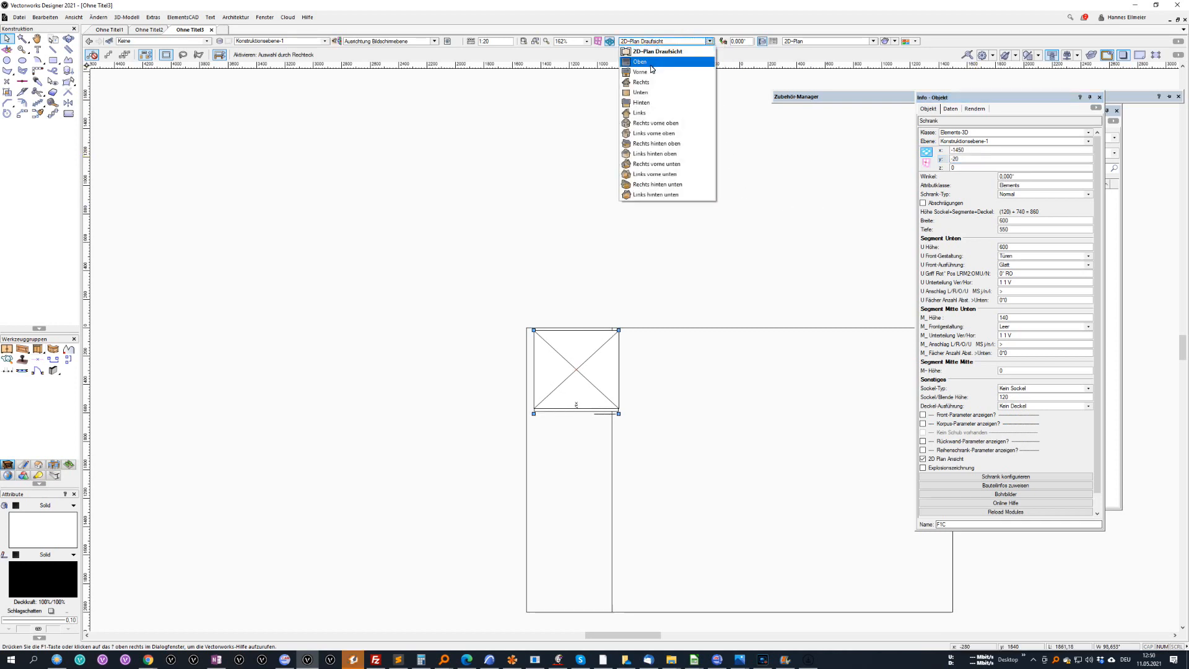
{"action": "left_click", "coordinate": [649, 72]}
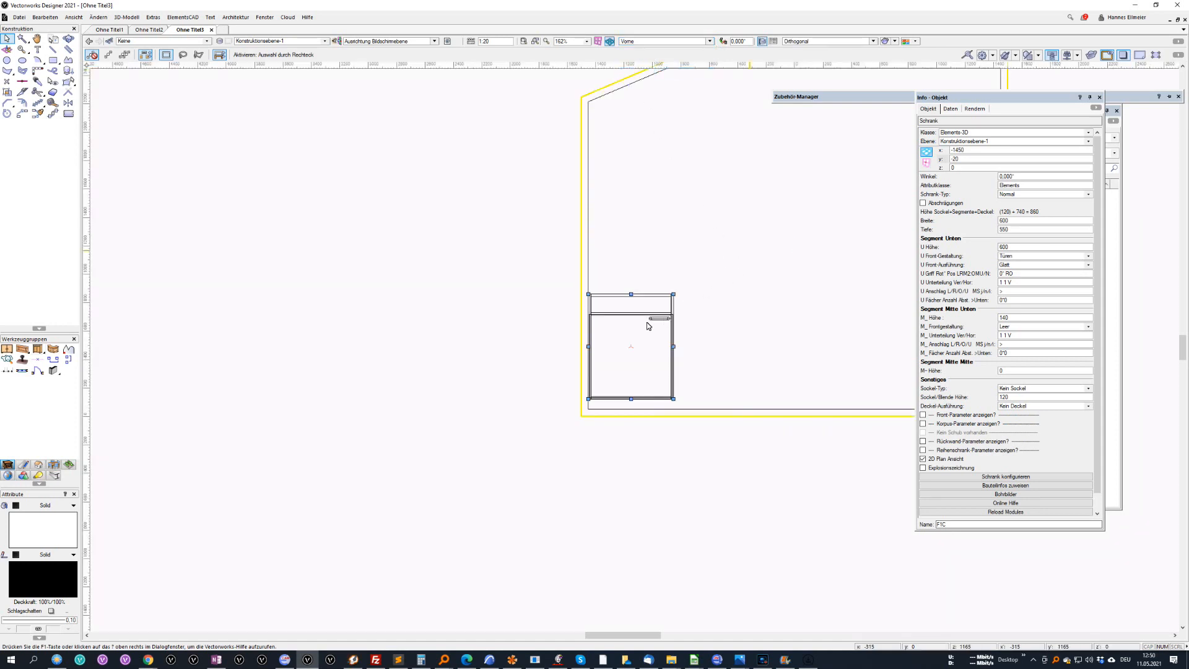
{"action": "middle_click_drag", "start_coordinate": [654, 324], "coordinate": [571, 356]}
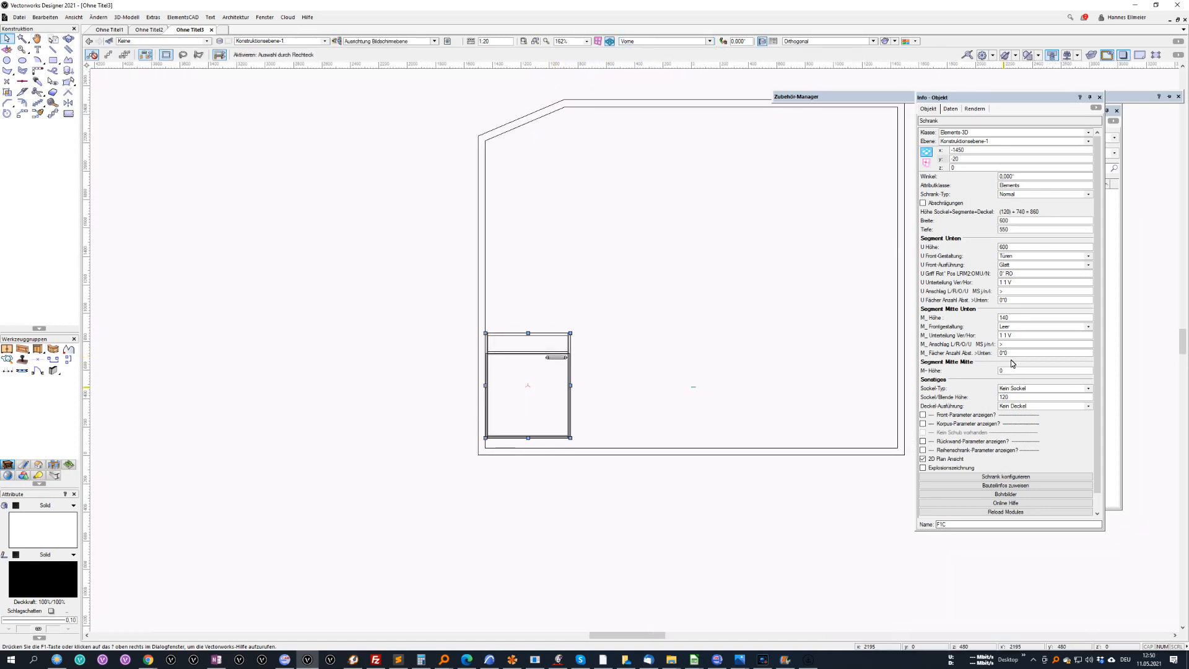
{"action": "left_click", "coordinate": [1016, 326]}
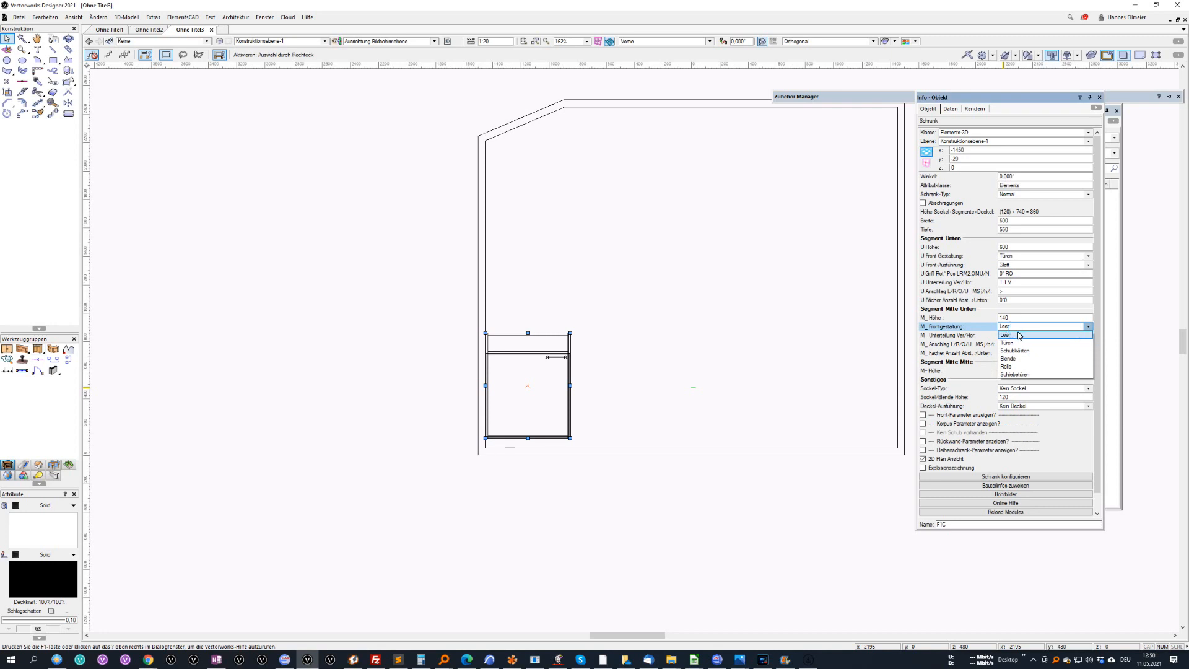
{"action": "left_click", "coordinate": [1016, 350]}
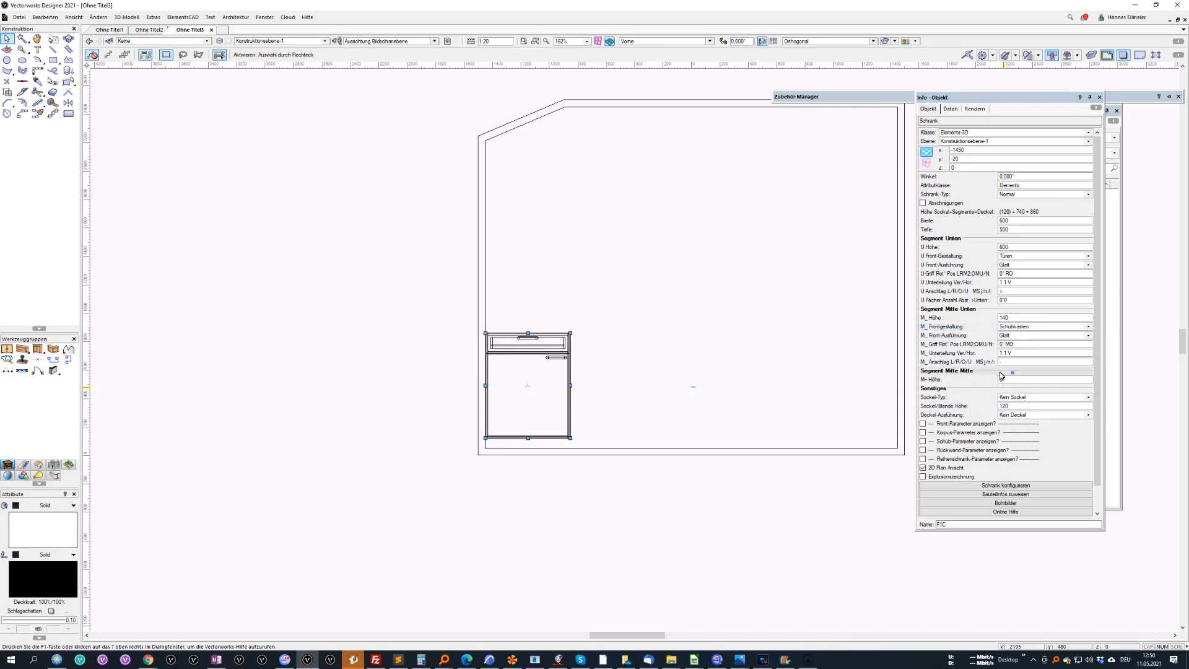
Set the height of the cabinet's Segment Mitte Mitte to 800 and its front design to Türen
{"action": "left_click", "coordinate": [1010, 379]}
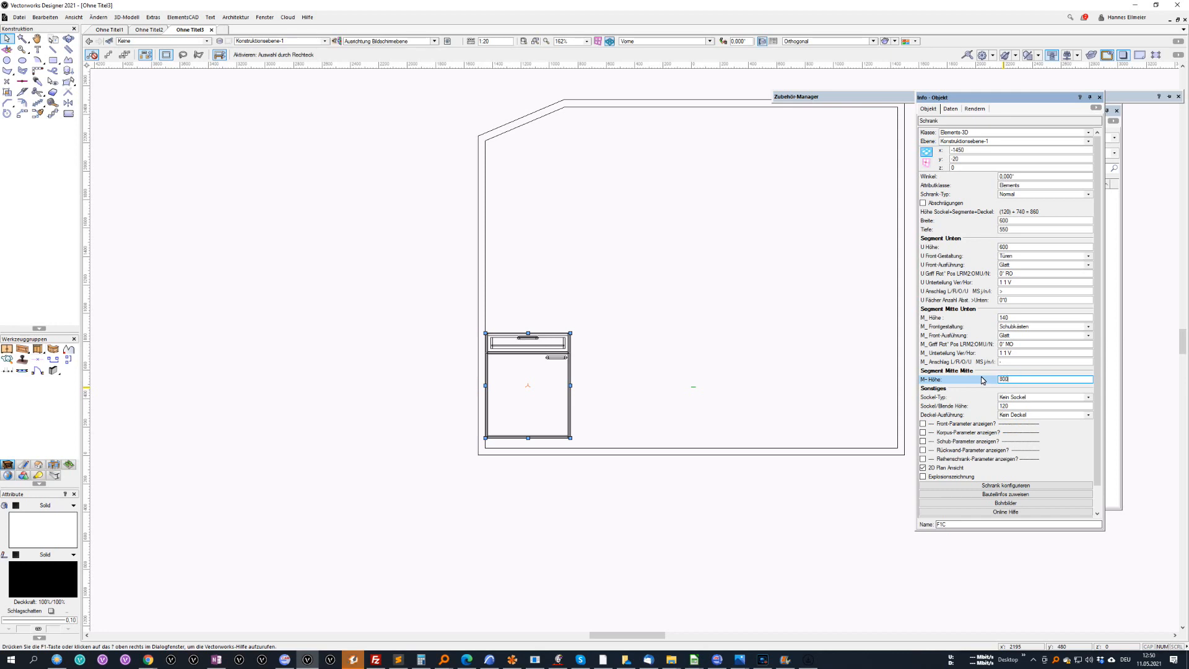
{"action": "key", "text": "Return"}
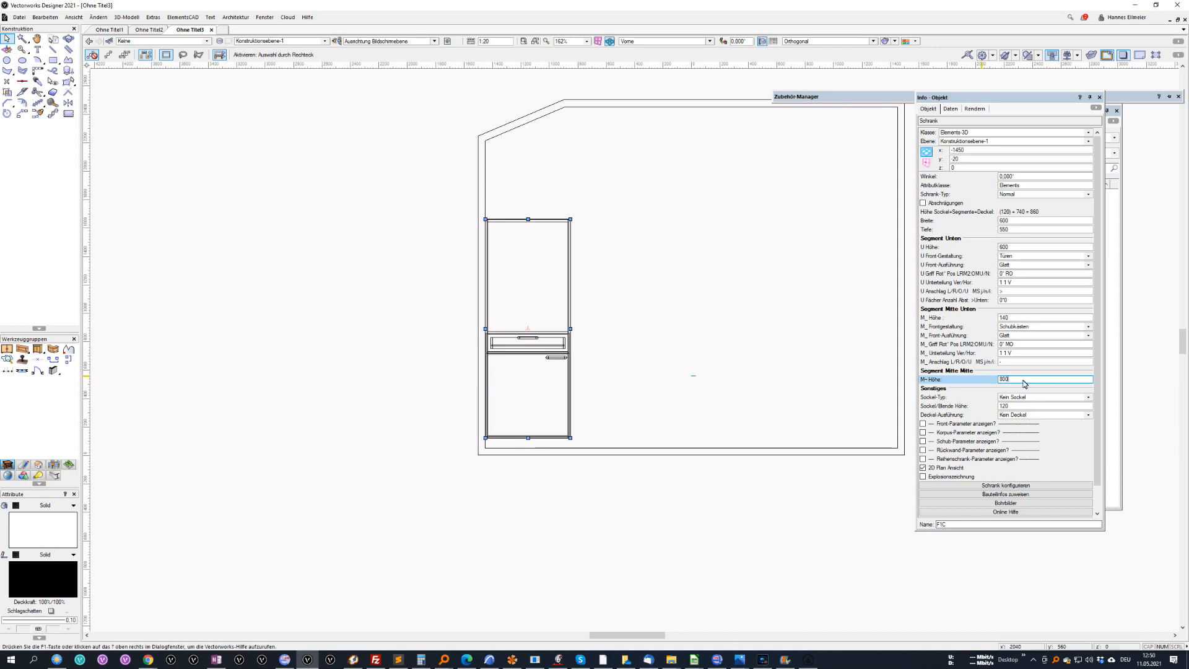
{"action": "left_click", "coordinate": [1010, 390]}
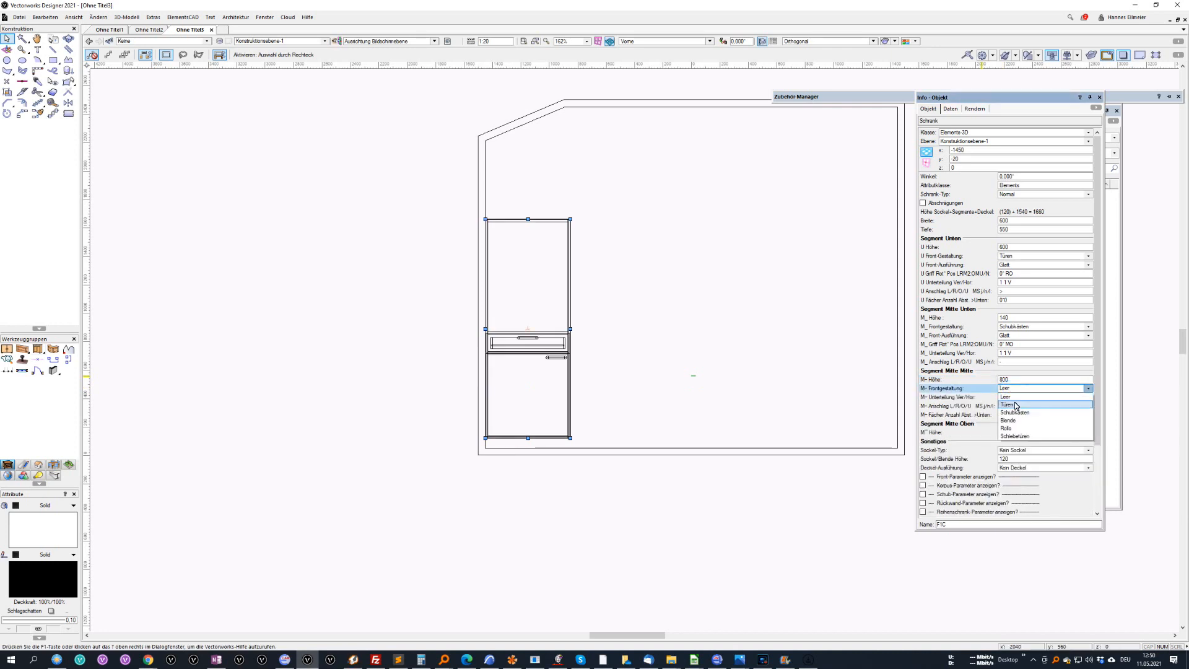
{"action": "left_click", "coordinate": [1016, 405]}
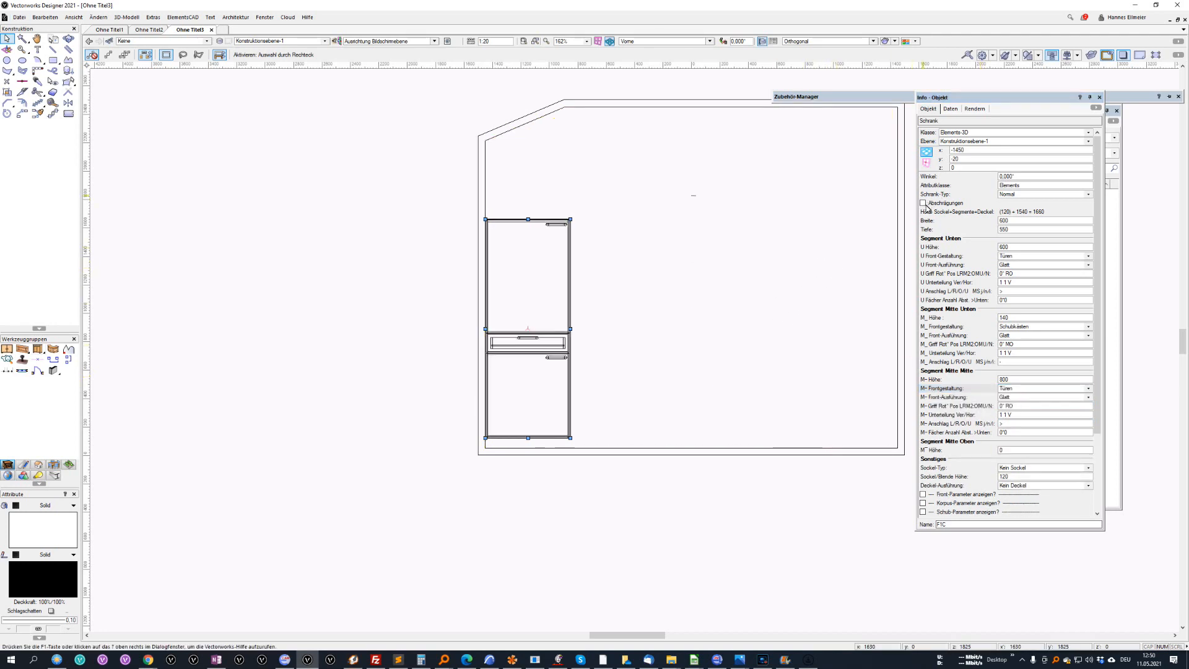
Enable the cabinet's Links Oben bevel for a sloped ceiling and set its Dachschräge values to 600 23° 0 0
{"action": "left_click", "coordinate": [925, 205]}
{"action": "left_click", "coordinate": [924, 204]}
{"action": "left_click", "coordinate": [459, 214]}
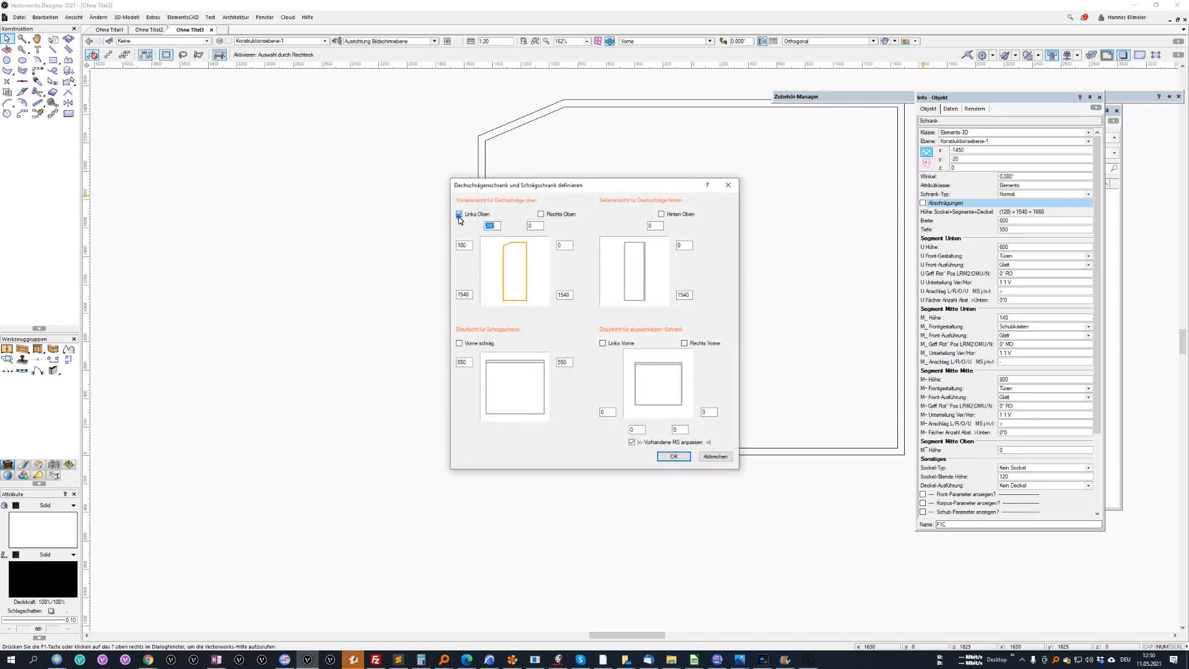
{"action": "left_click", "coordinate": [674, 457]}
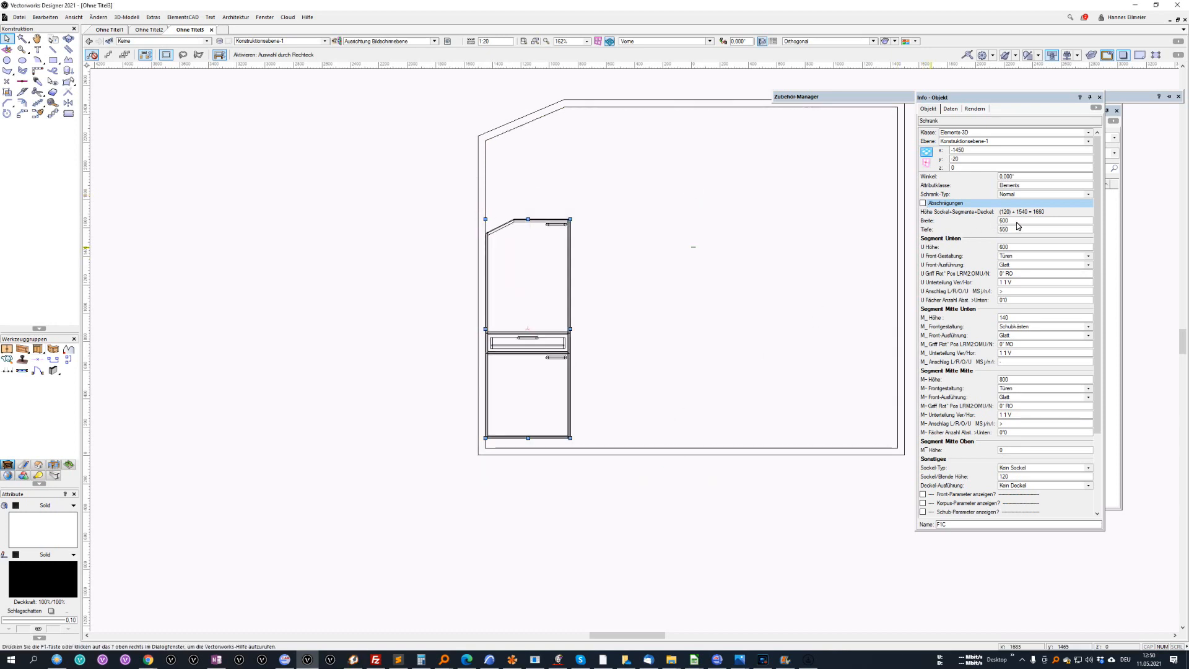
{"action": "left_click_drag", "start_coordinate": [1019, 215], "coordinate": [963, 215]}
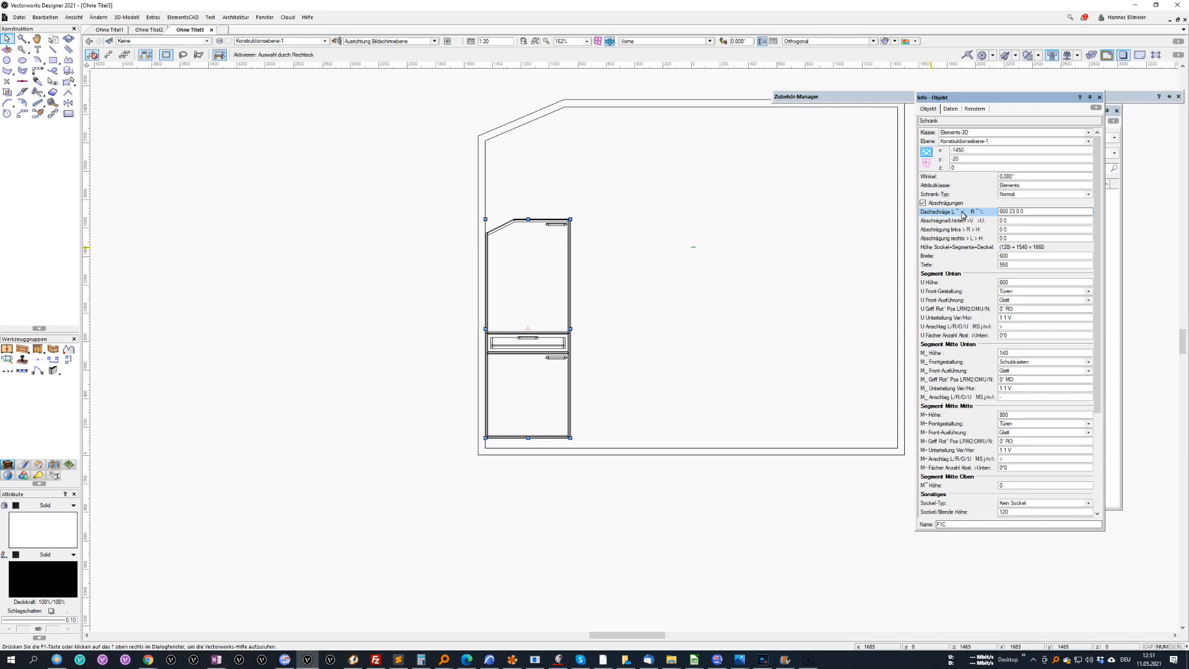
{"action": "key", "text": "Return"}
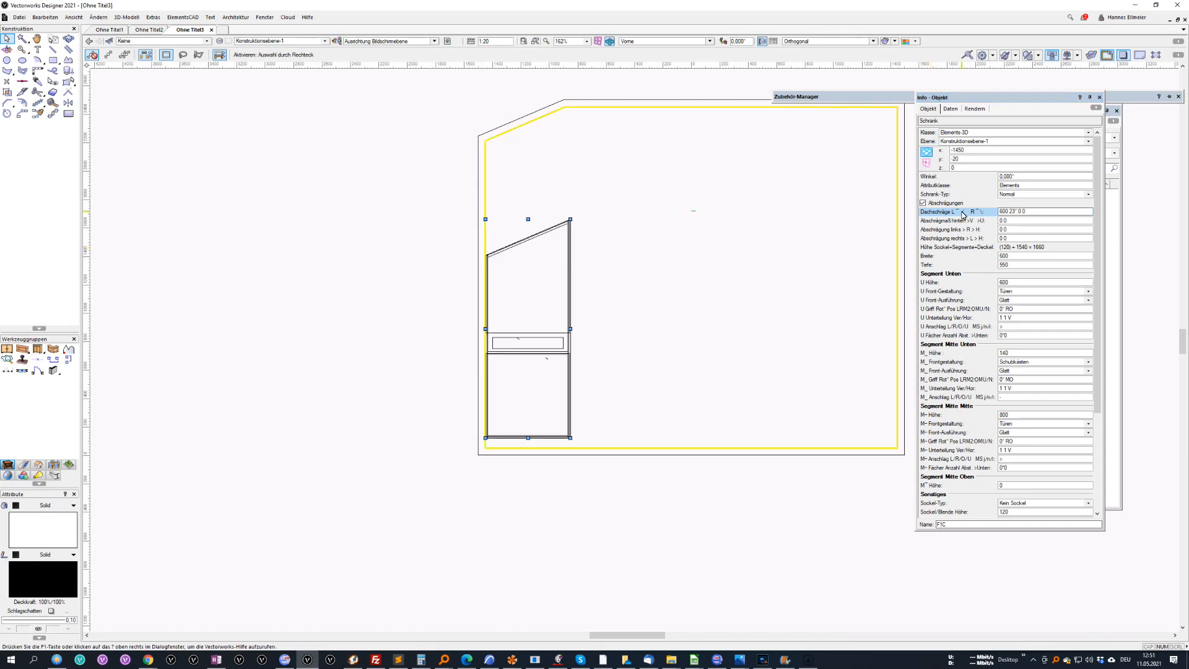
Measure the vertical gap between the niche's inner slope corner and the cabinet's sloped top, and set the Segment Mitte Oben height to 806
{"action": "left_click", "coordinate": [53, 102]}
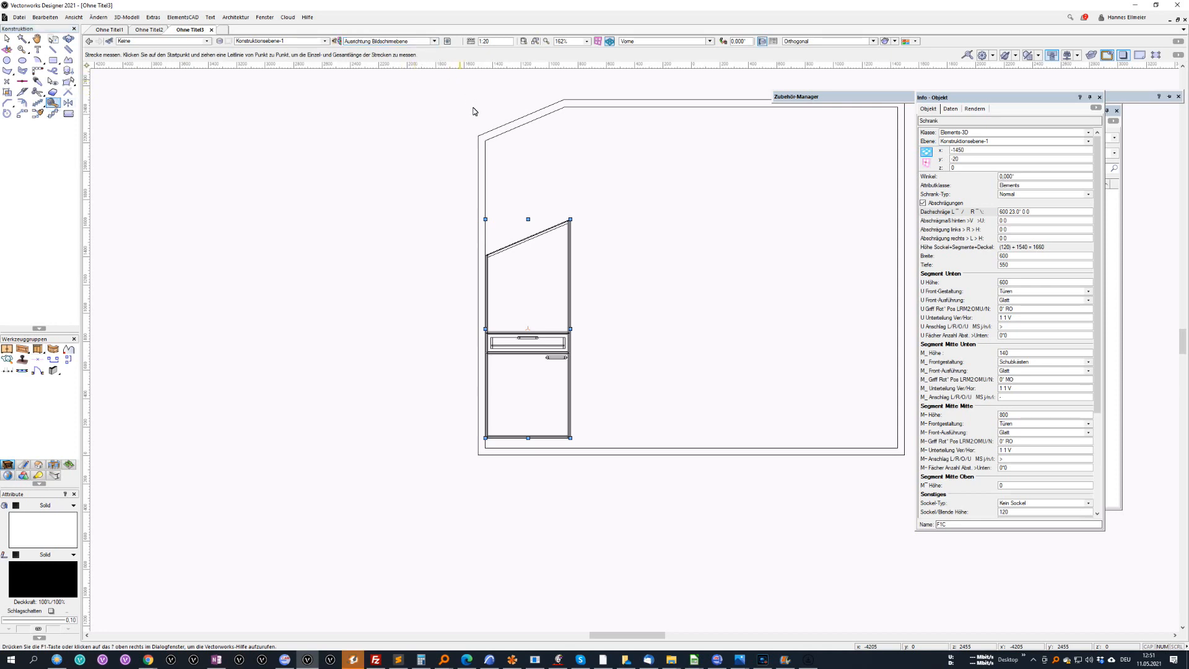
{"action": "left_click", "coordinate": [487, 140]}
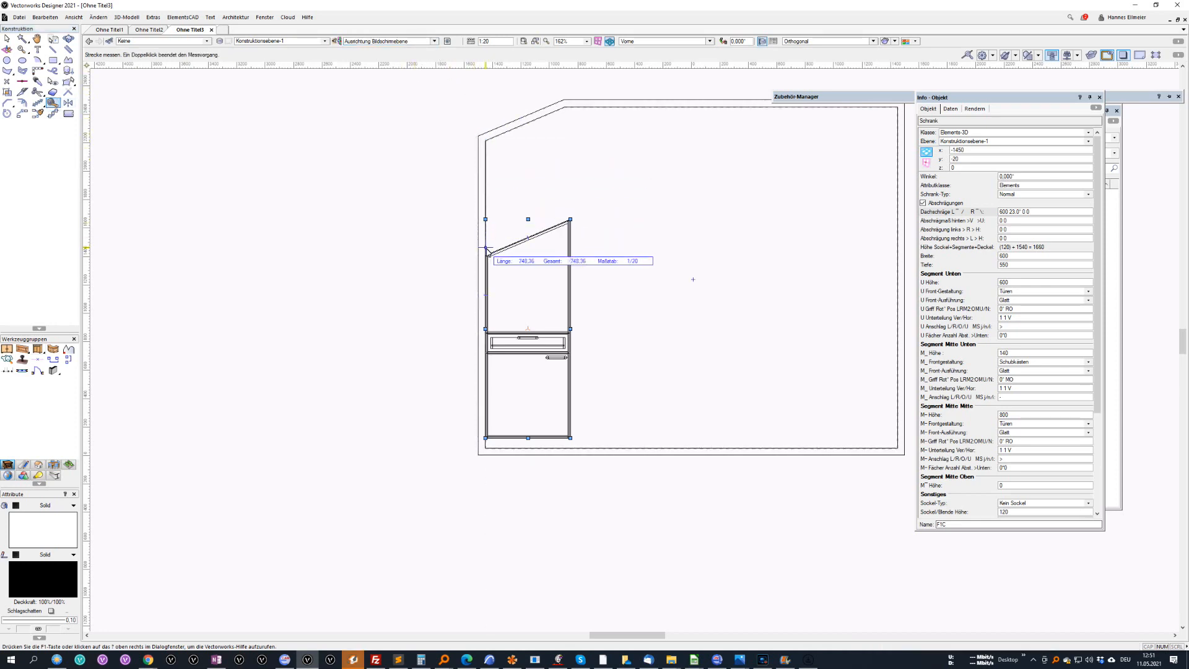
{"action": "double_click", "coordinate": [485, 256]}
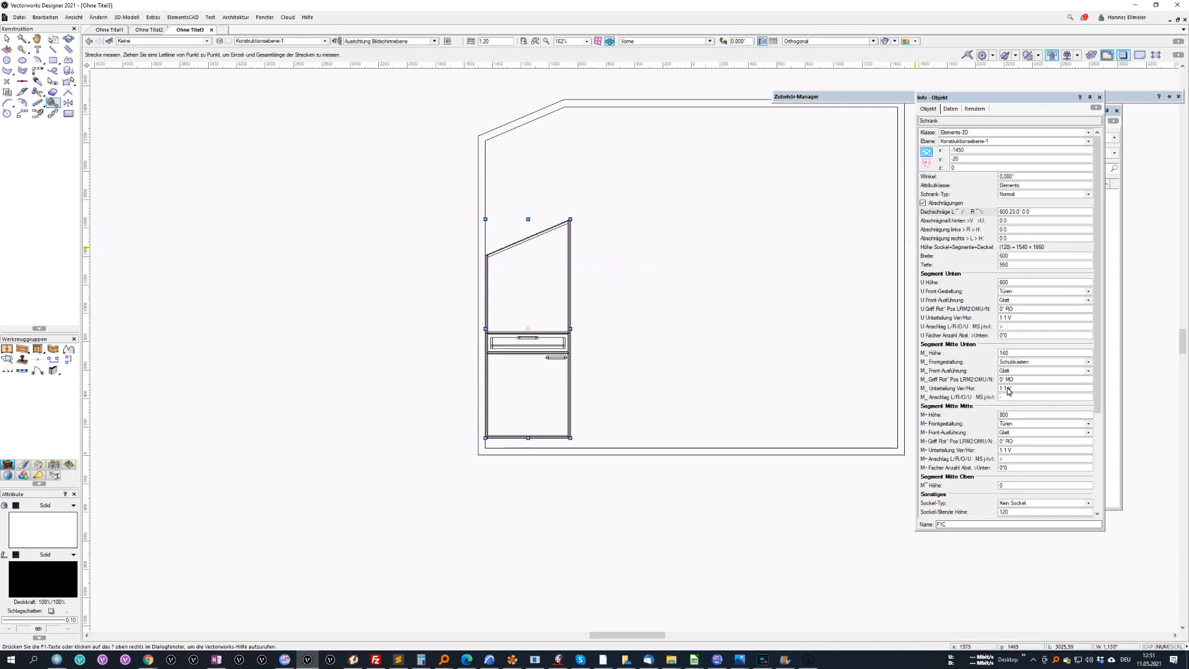
{"action": "left_click", "coordinate": [1012, 485]}
{"action": "type", "text": "806"}
{"action": "key", "text": "Return"}
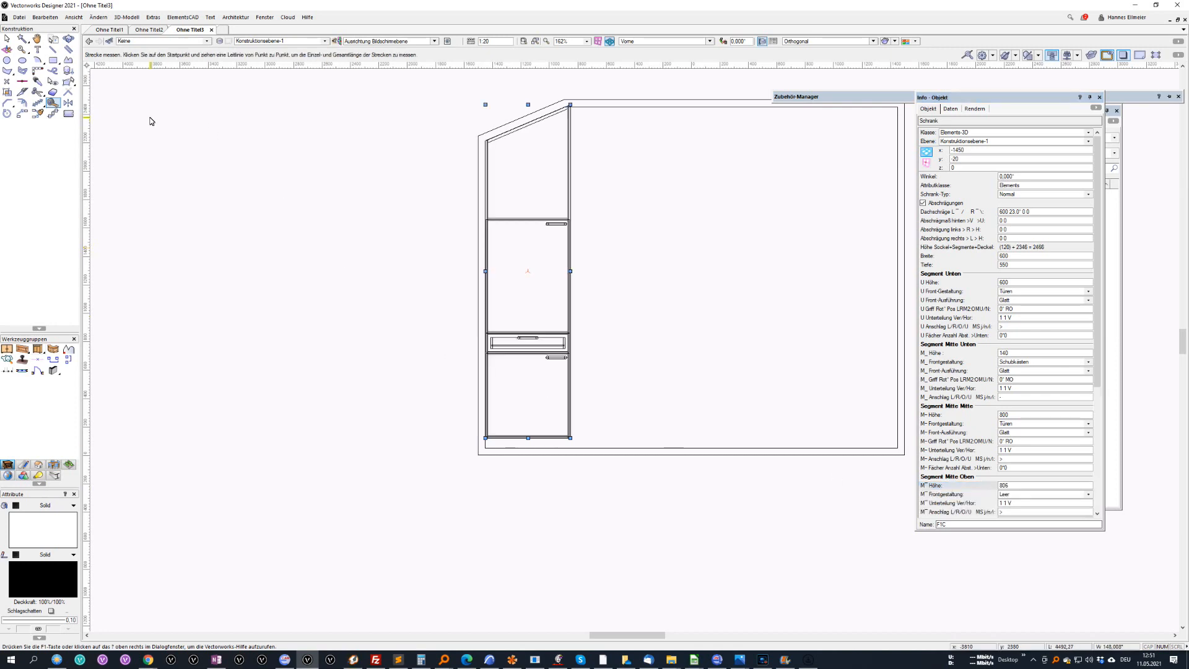
Delete the inner offset extrusion of the room niche
{"action": "key", "text": "x"}
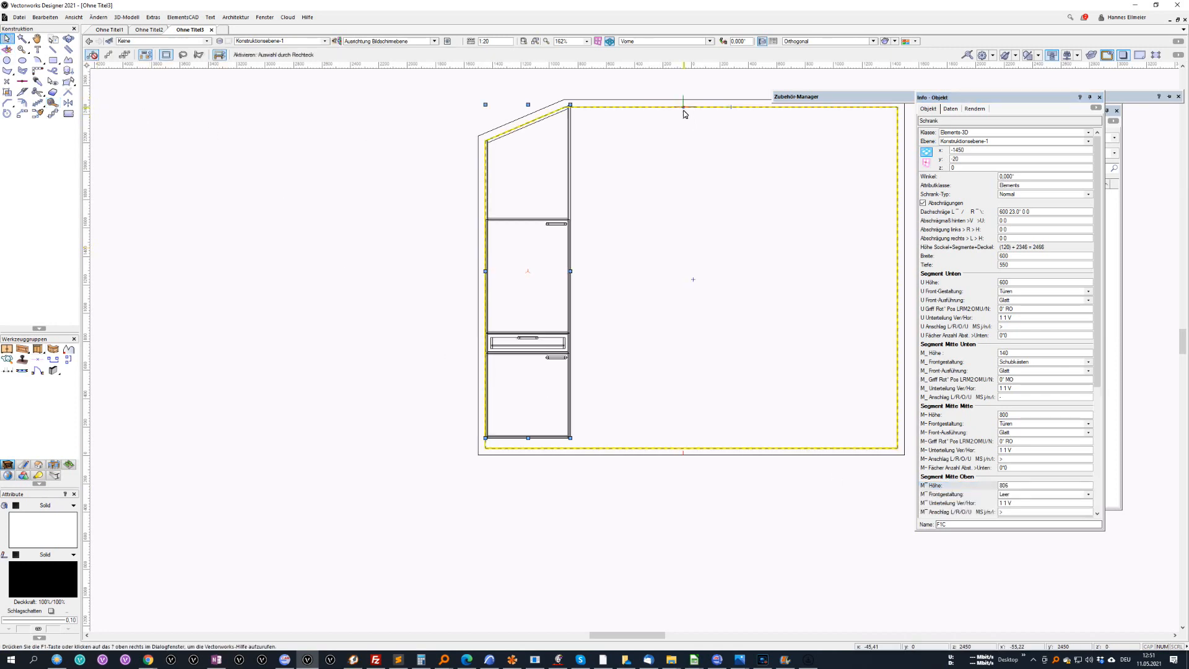
{"action": "left_click", "coordinate": [684, 113]}
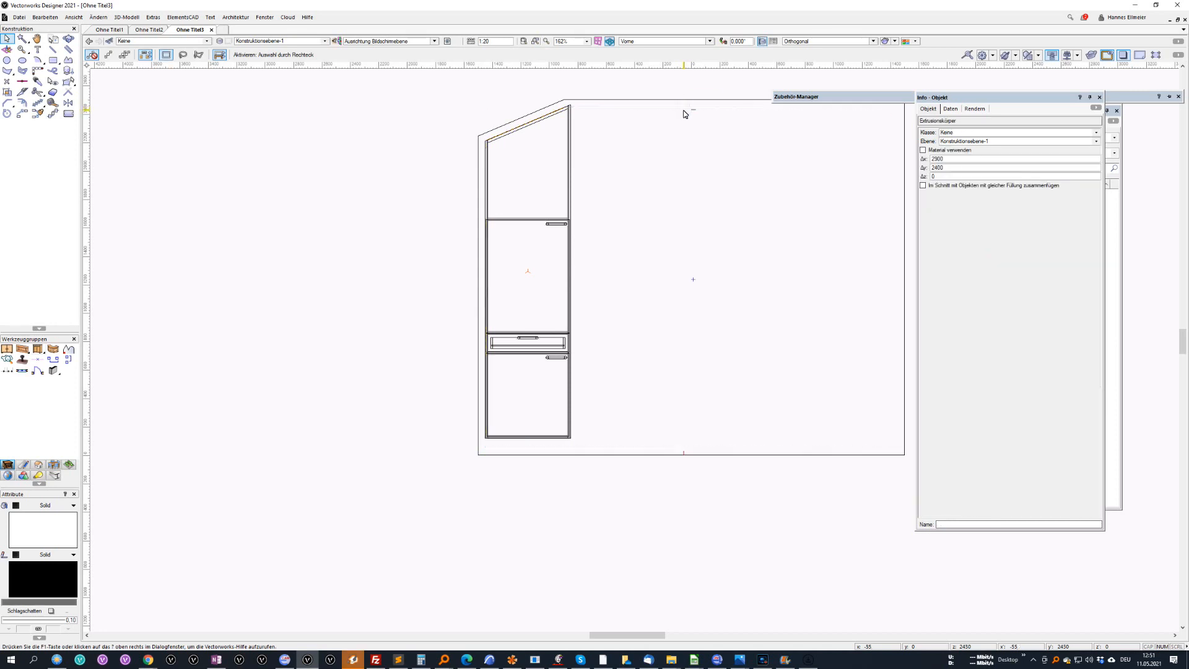
Start a Blende / Doppelseite for the cabinet and set the front offset (Abst V) to 0 for Links, Rechts, Oben and Unten
{"action": "left_click", "coordinate": [566, 118]}
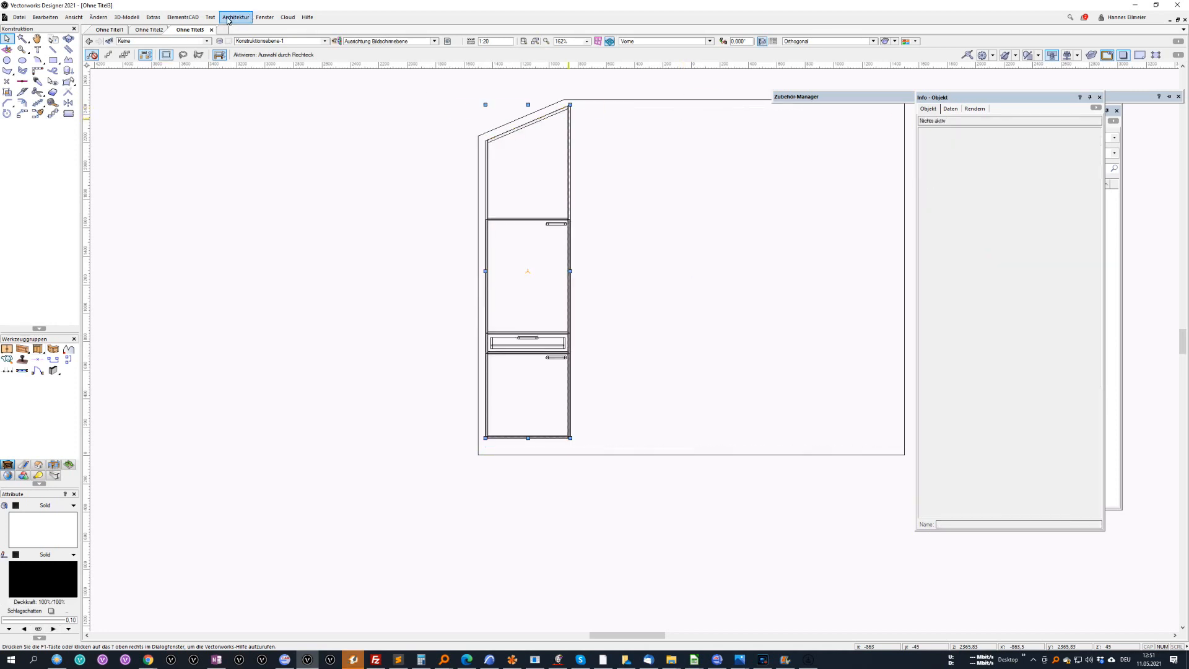
{"action": "left_click", "coordinate": [197, 18]}
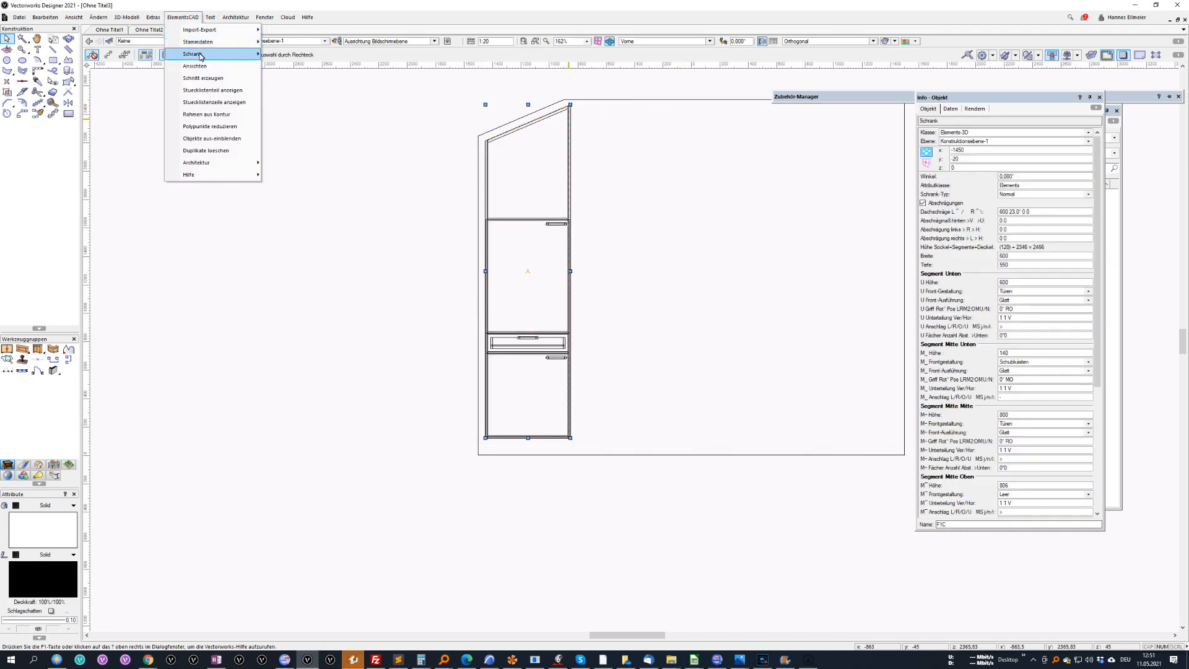
{"action": "mouse_move", "coordinate": [204, 55]}
{"action": "left_click", "coordinate": [304, 102]}
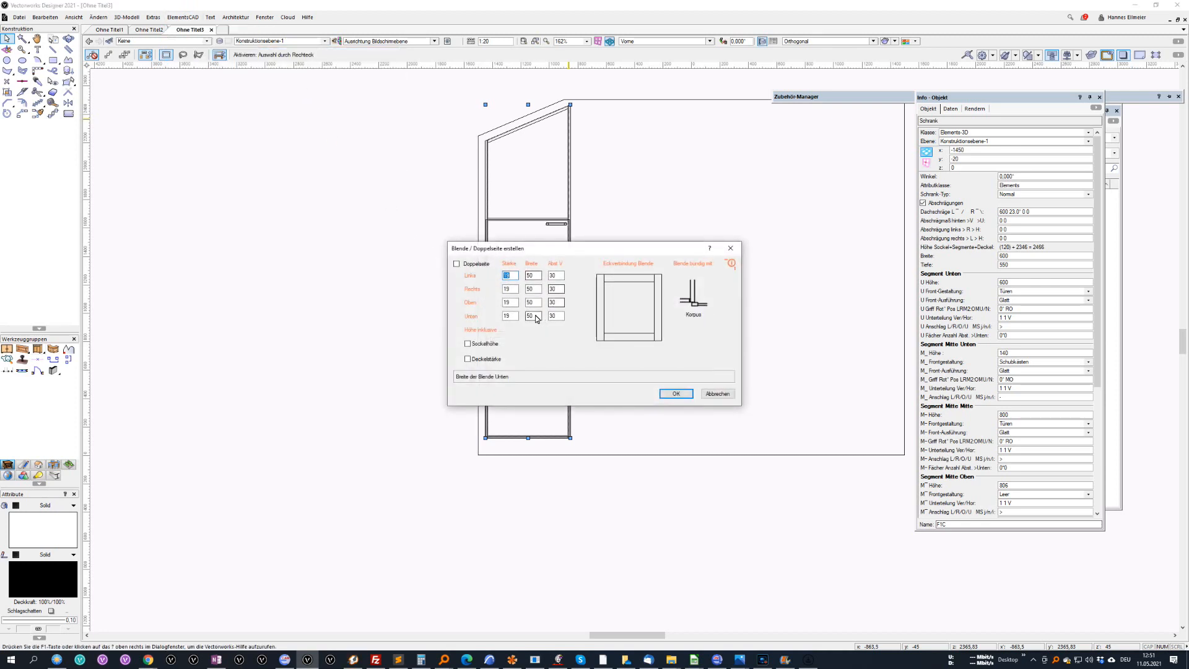
{"action": "left_click", "coordinate": [557, 275]}
{"action": "type", "text": "0"}
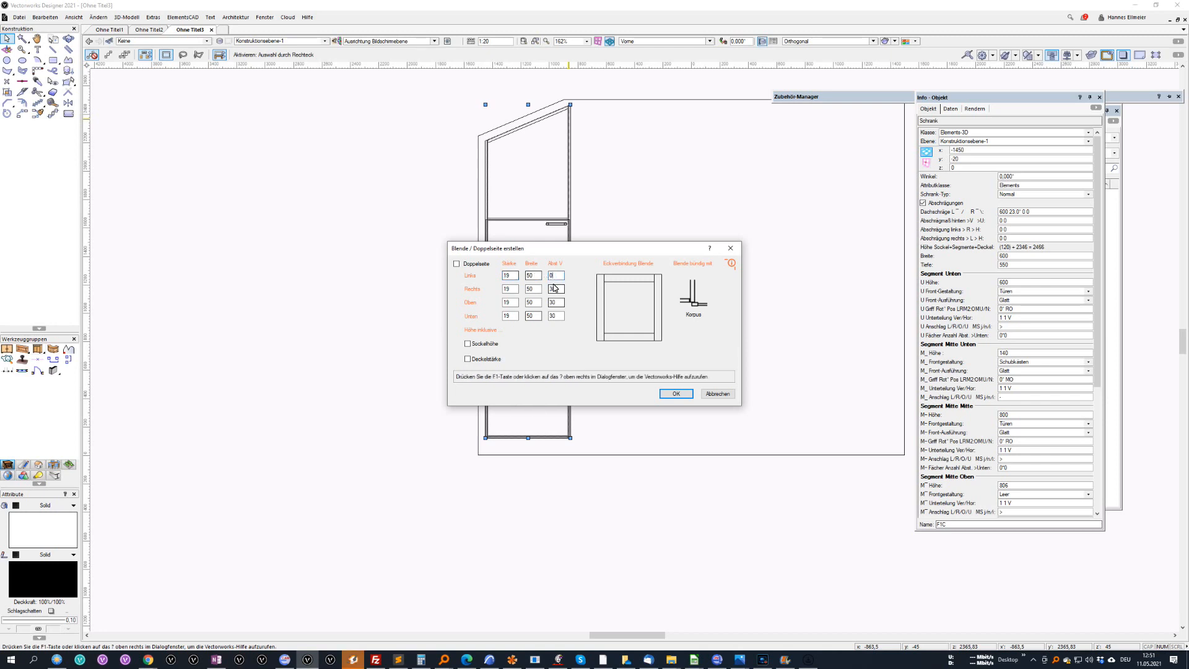
{"action": "left_click", "coordinate": [557, 290]}
{"action": "type", "text": "0"}
{"action": "left_click", "coordinate": [556, 303]}
{"action": "type", "text": "0"}
{"action": "left_click", "coordinate": [556, 316]}
{"action": "type", "text": "0"}
Set the Unten filler panel width to 0, include the Sockelhöhe, and create the Blende around the cabinet
{"action": "left_click", "coordinate": [534, 316]}
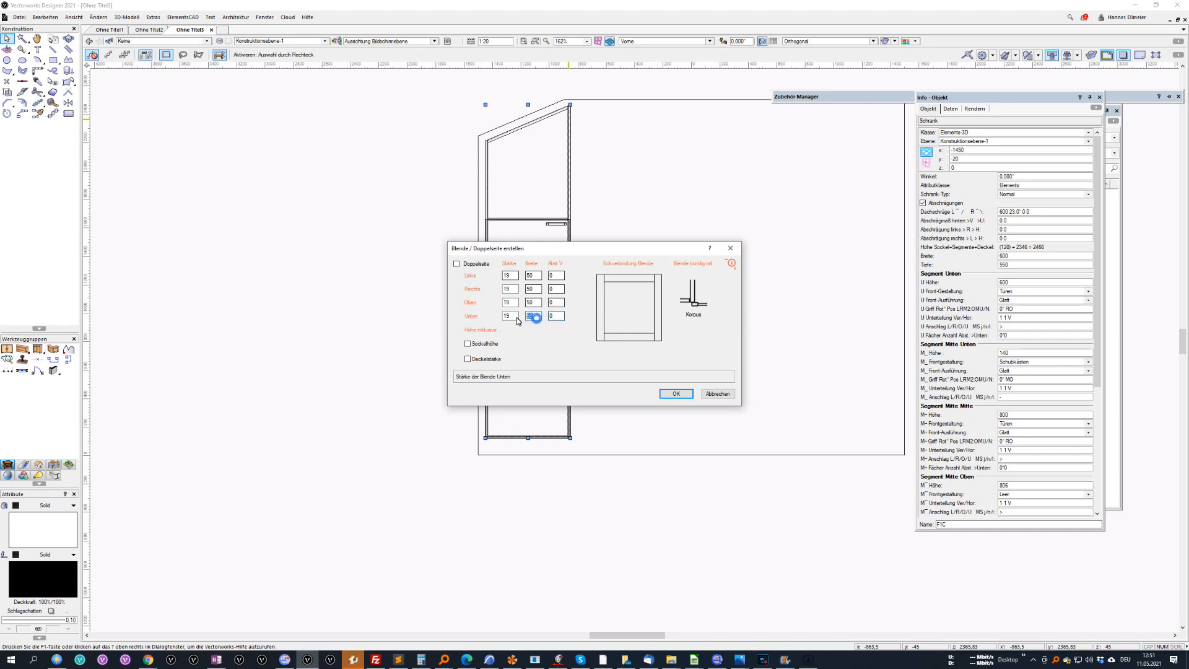
{"action": "type", "text": "0"}
{"action": "left_click", "coordinate": [468, 344]}
{"action": "left_click", "coordinate": [684, 394]}
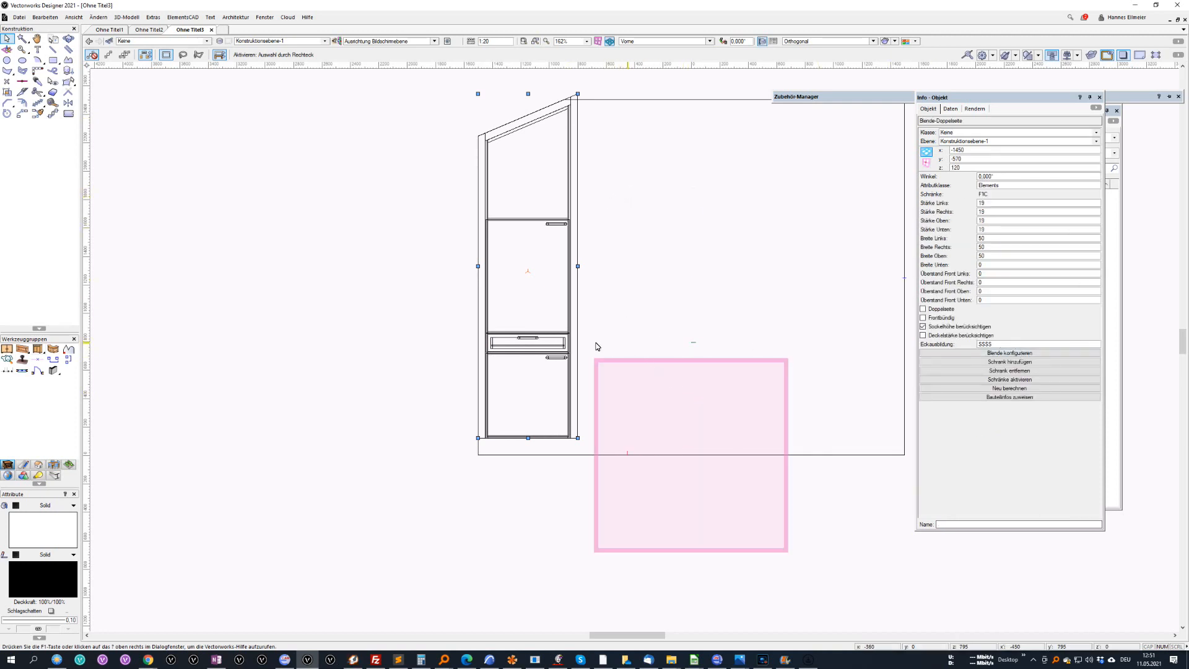
Set the cabinet's Sockel-Typ to Blende L R V H Stumpf
{"action": "left_click", "coordinate": [545, 347]}
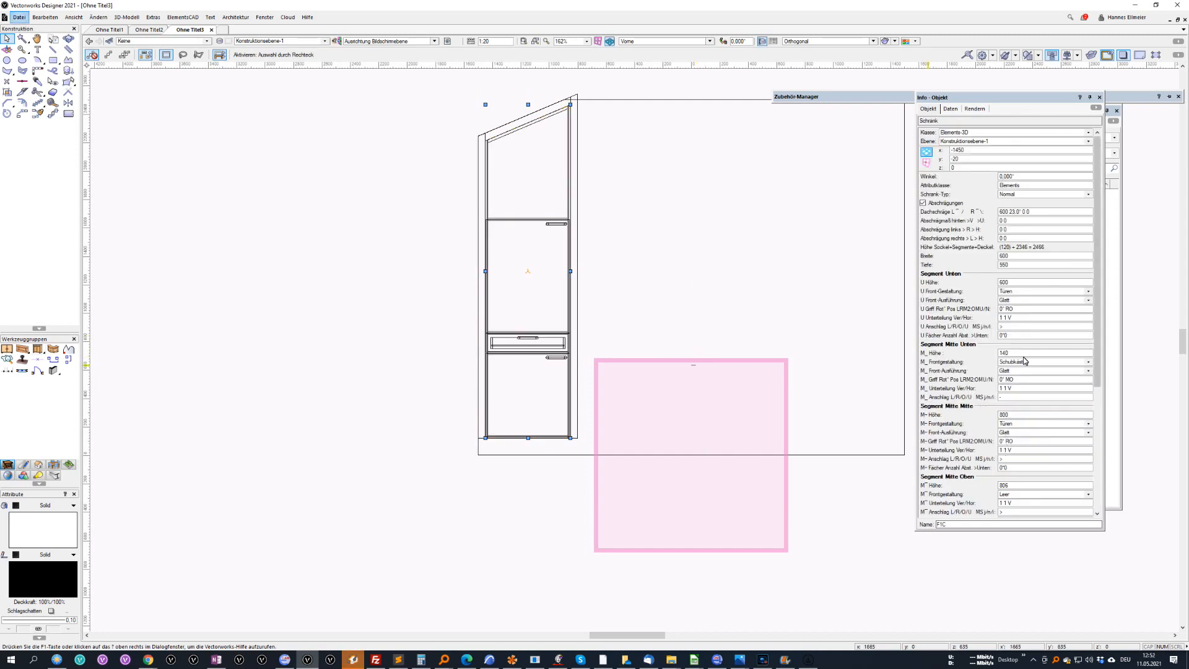
{"action": "scroll", "coordinate": [1024, 361], "scroll_direction": "down", "scroll_amount": 5}
{"action": "left_click", "coordinate": [1033, 371]}
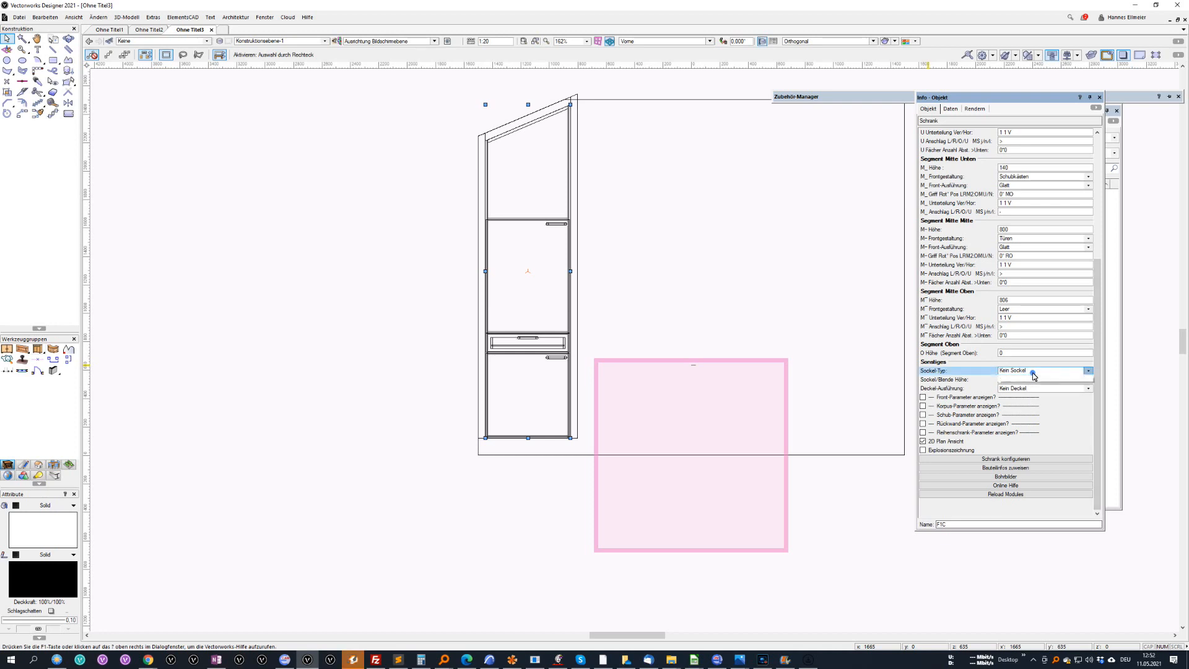
{"action": "left_click", "coordinate": [1031, 411]}
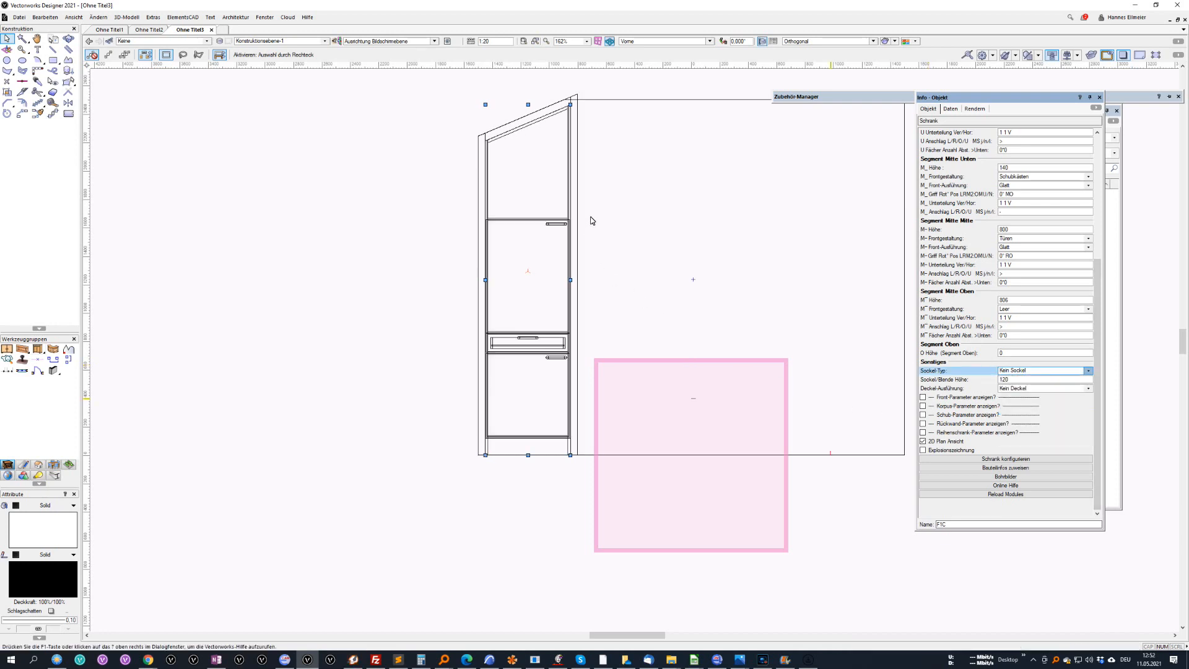
Switch the projection to Mittlere Perspektive and render the niche and cabinet in OpenGL
{"action": "left_click", "coordinate": [68, 18]}
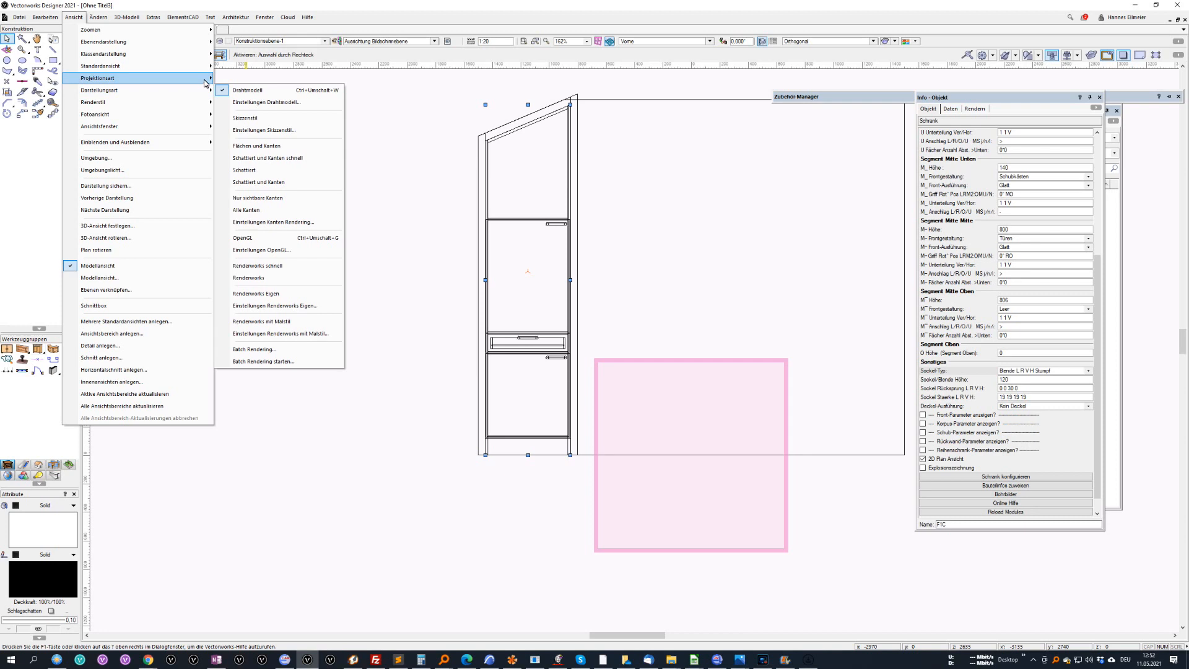
{"action": "left_click", "coordinate": [248, 111]}
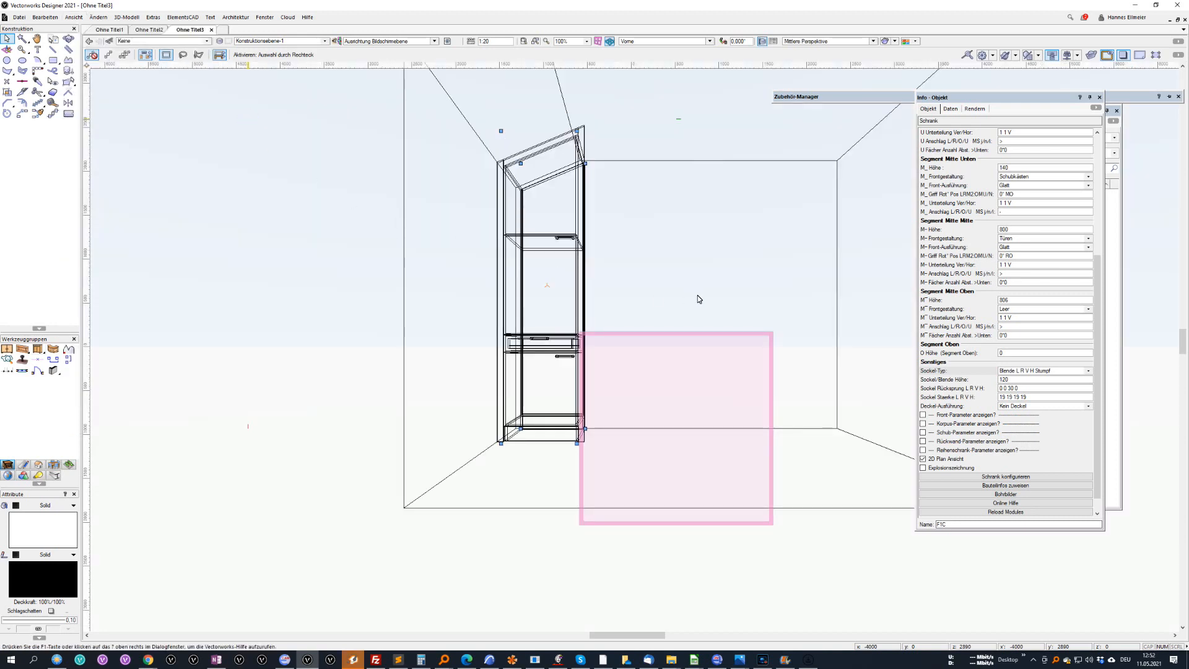
{"action": "key", "text": "ctrl+shift+g"}
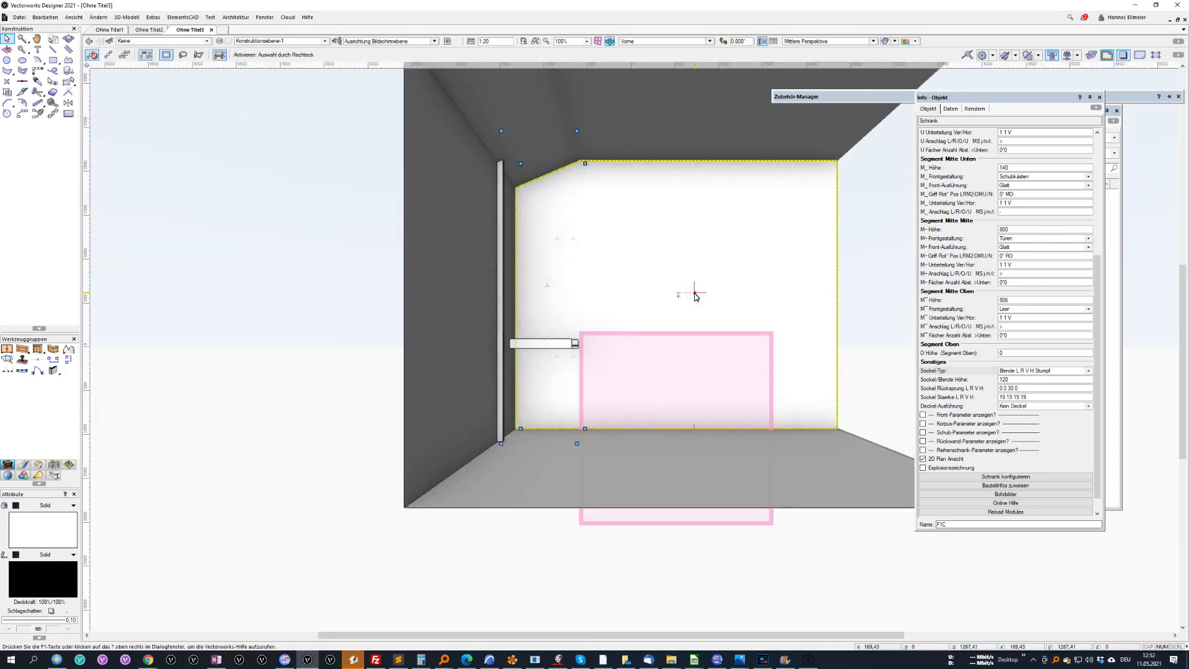
{"action": "scroll", "coordinate": [697, 282], "scroll_direction": "up", "scroll_amount": 1}
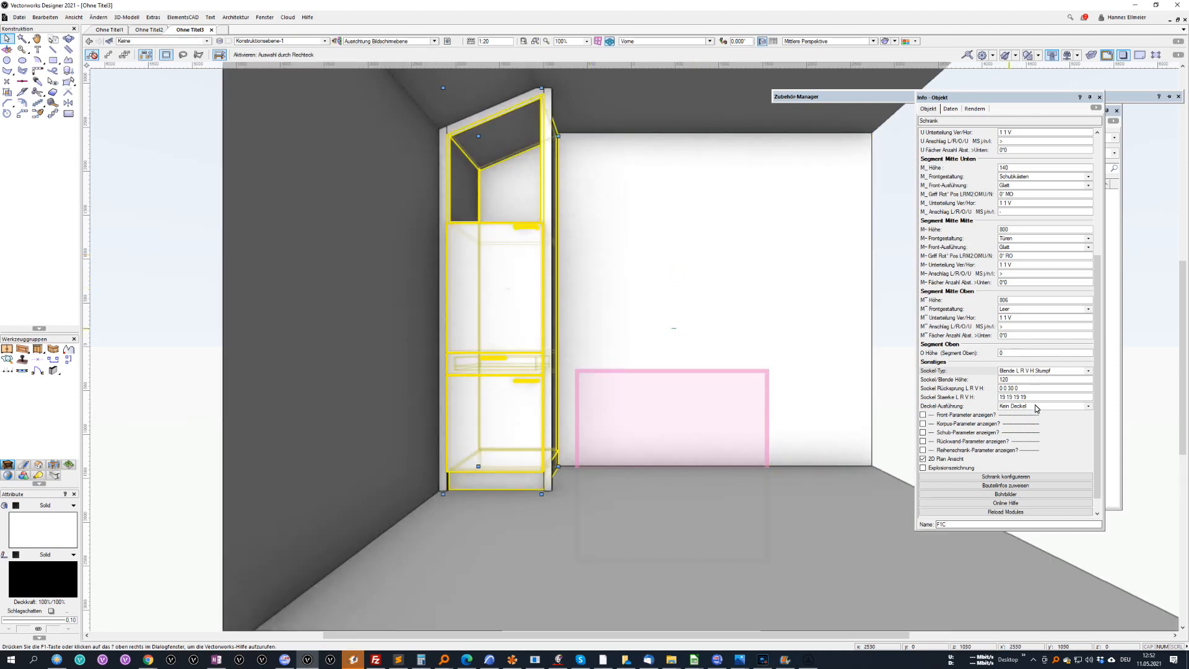
Set the number of shelves (Fächer Anzahl) in the cabinet's Segment Mitte Oben to 2
{"action": "left_click", "coordinate": [1016, 339]}
{"action": "type", "text": "2"}
{"action": "key", "text": "Return"}
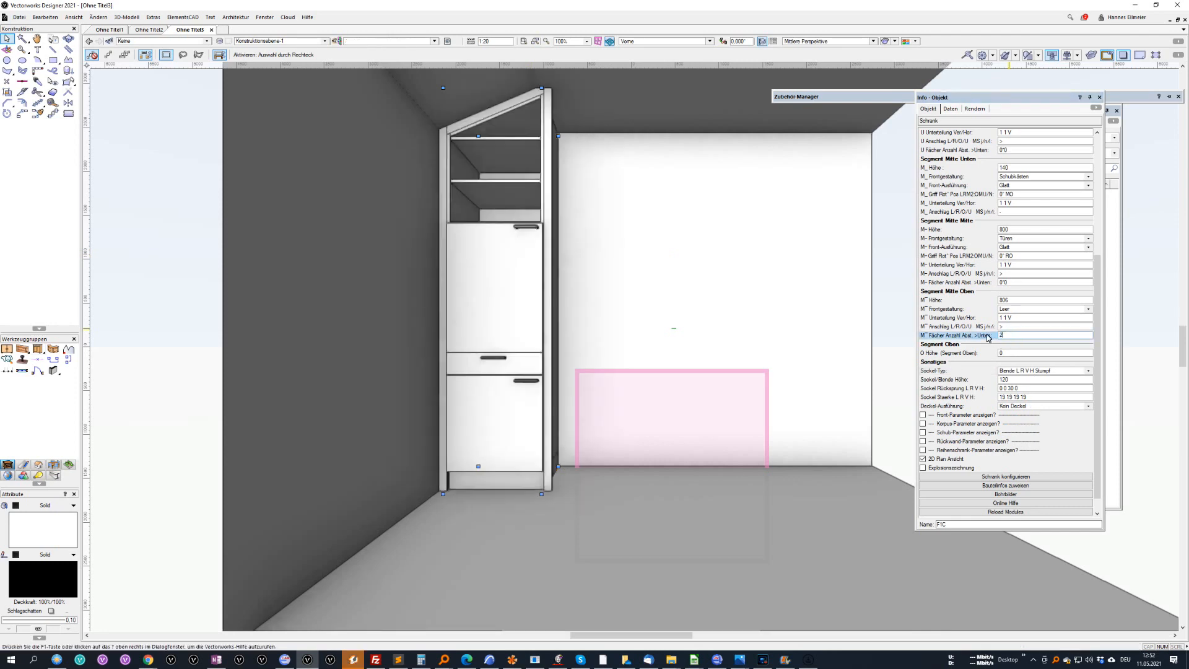